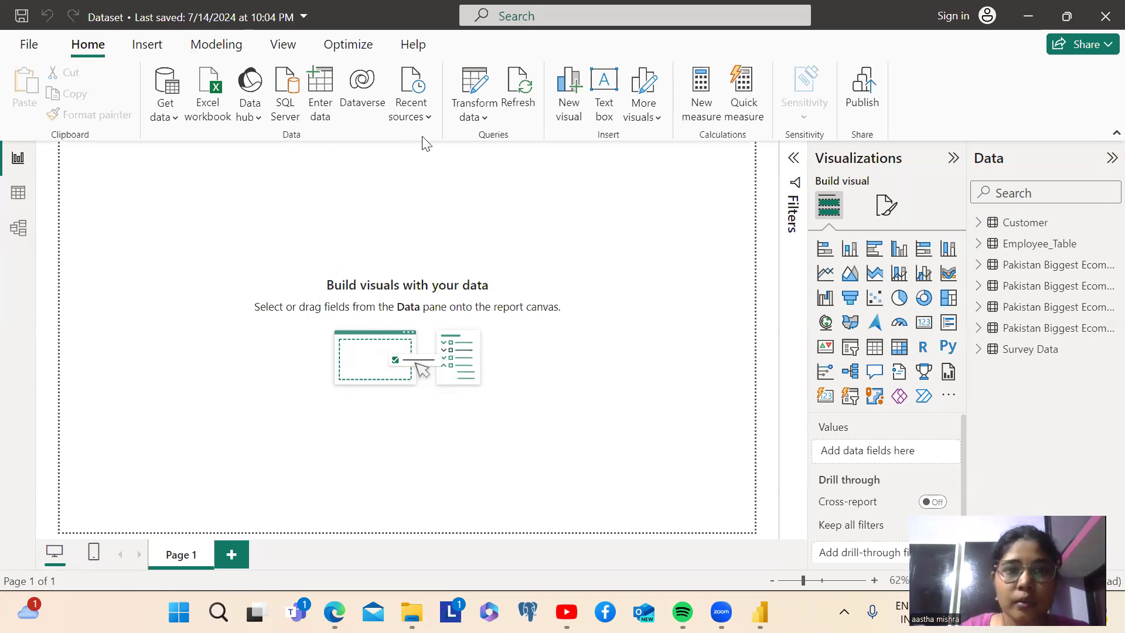
# Open the Power Query Editor, display the Pakistan Biggest Ecommerce Analysis query and collapse the list of queries
pyautogui.click(483, 120)
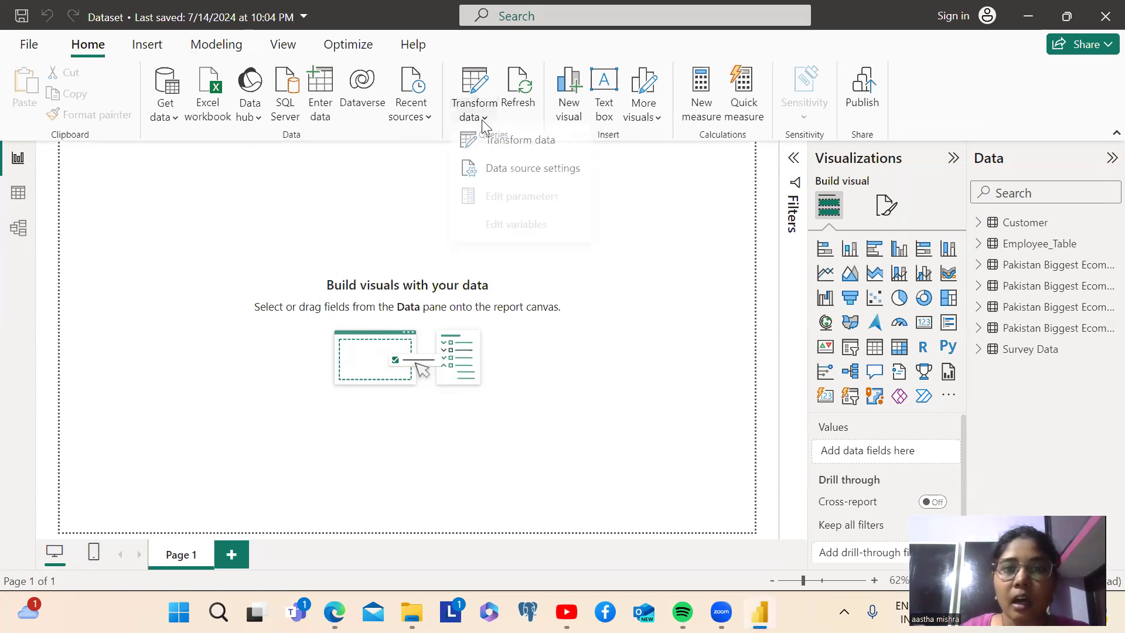
pyautogui.click(502, 154)
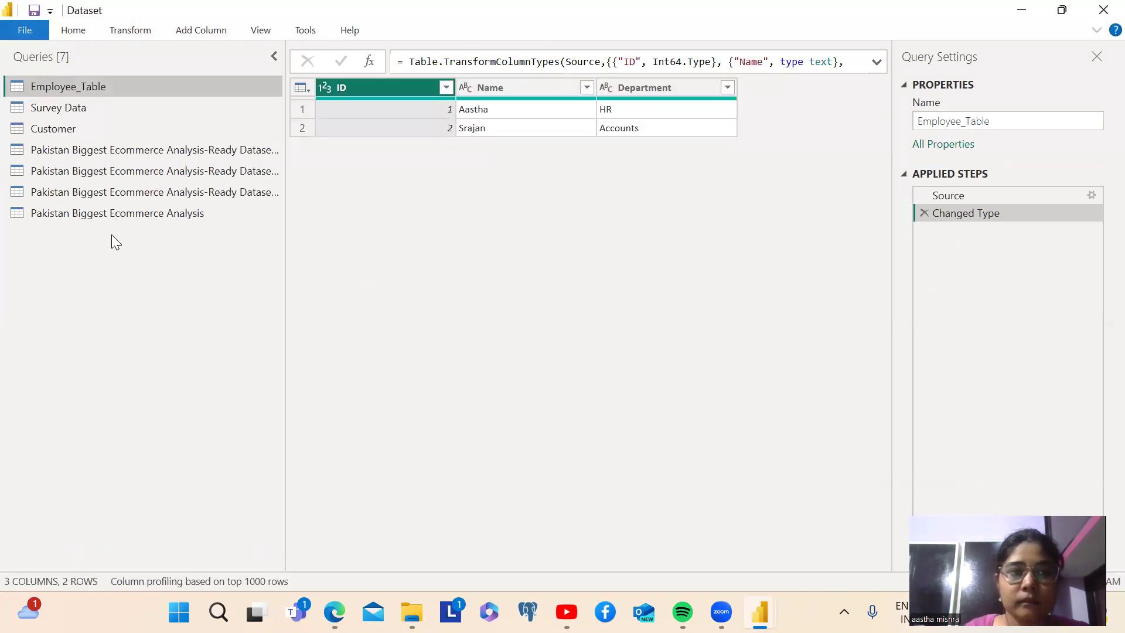
pyautogui.click(98, 214)
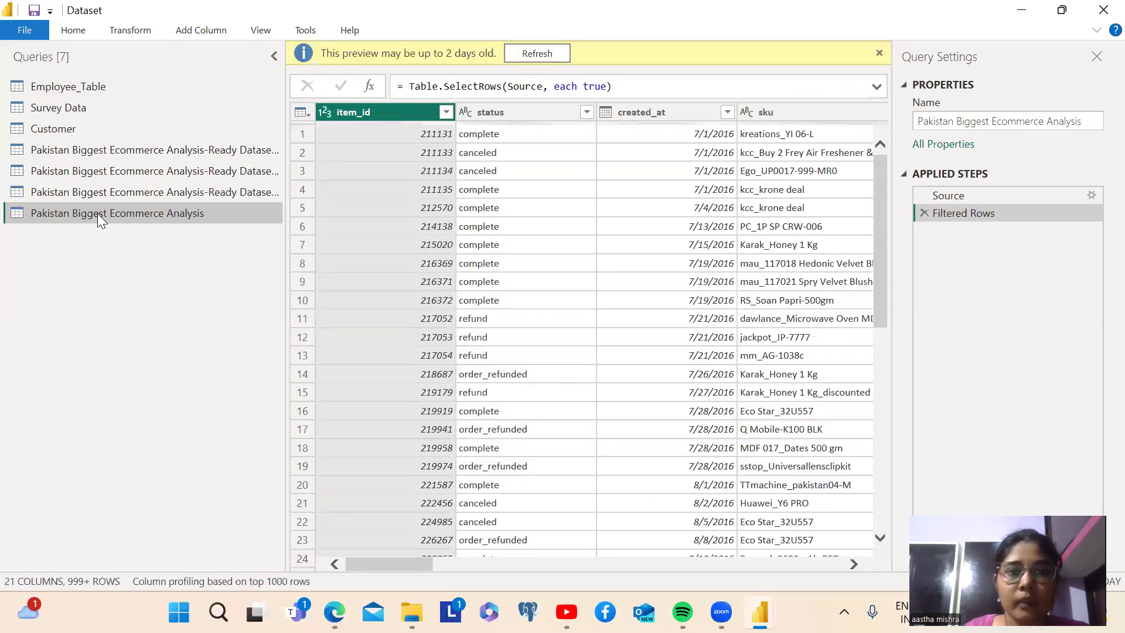
pyautogui.click(274, 56)
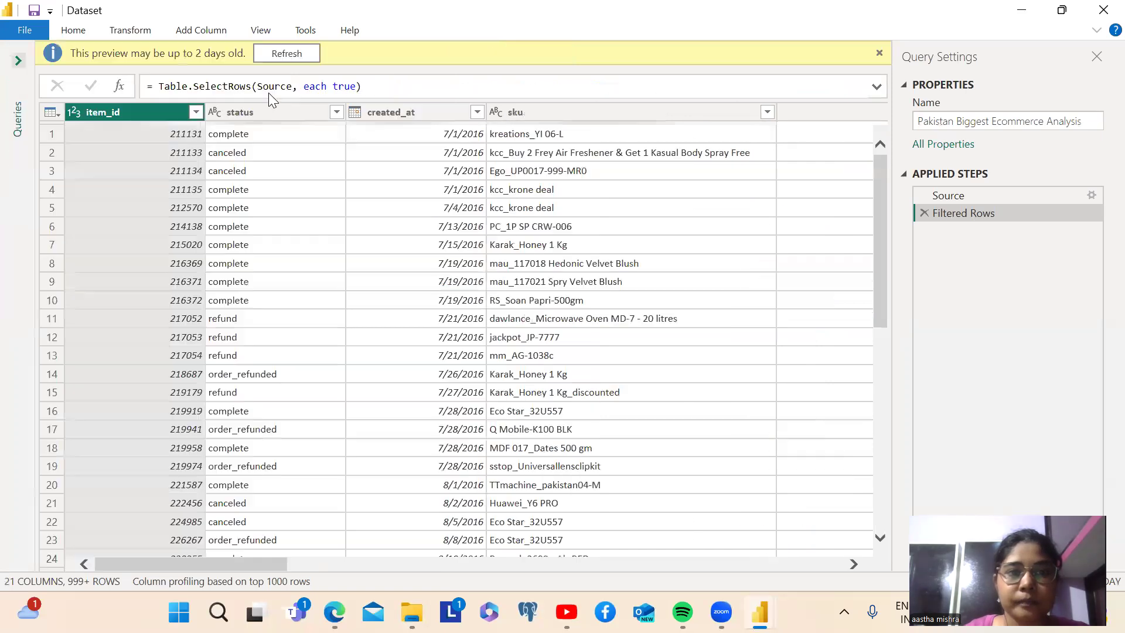
# Examine the complete list of distinct values in the FY column's filter and close it without filtering
pyautogui.moveTo(246, 566); pyautogui.dragTo(845, 582)
pyautogui.click(746, 113)
pyautogui.click(727, 112)
pyautogui.click(725, 113)
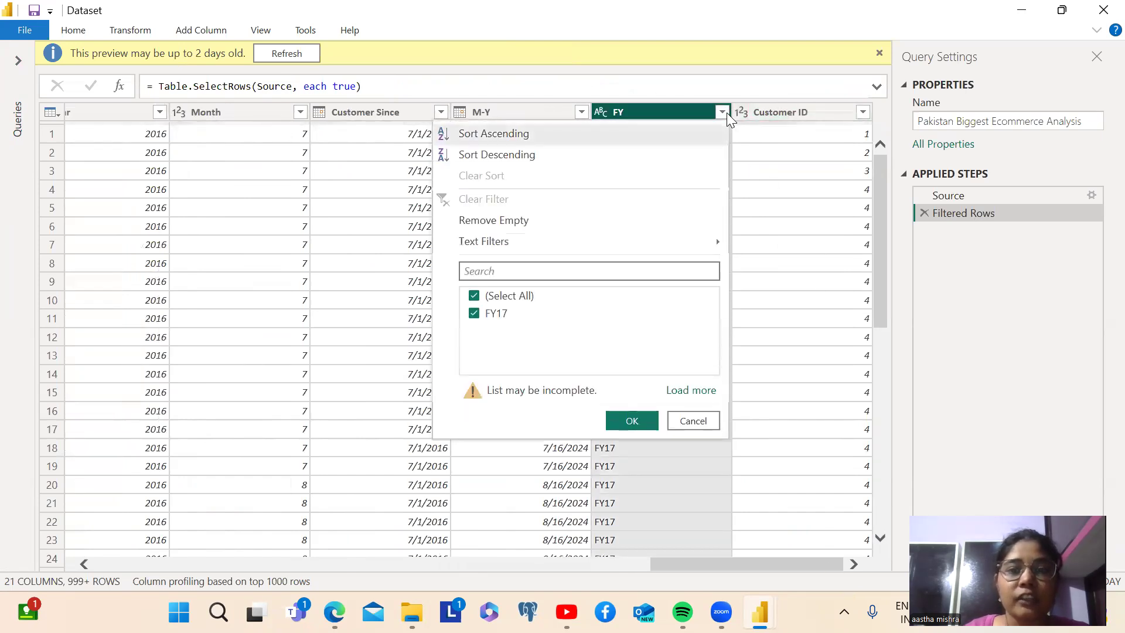
pyautogui.click(689, 391)
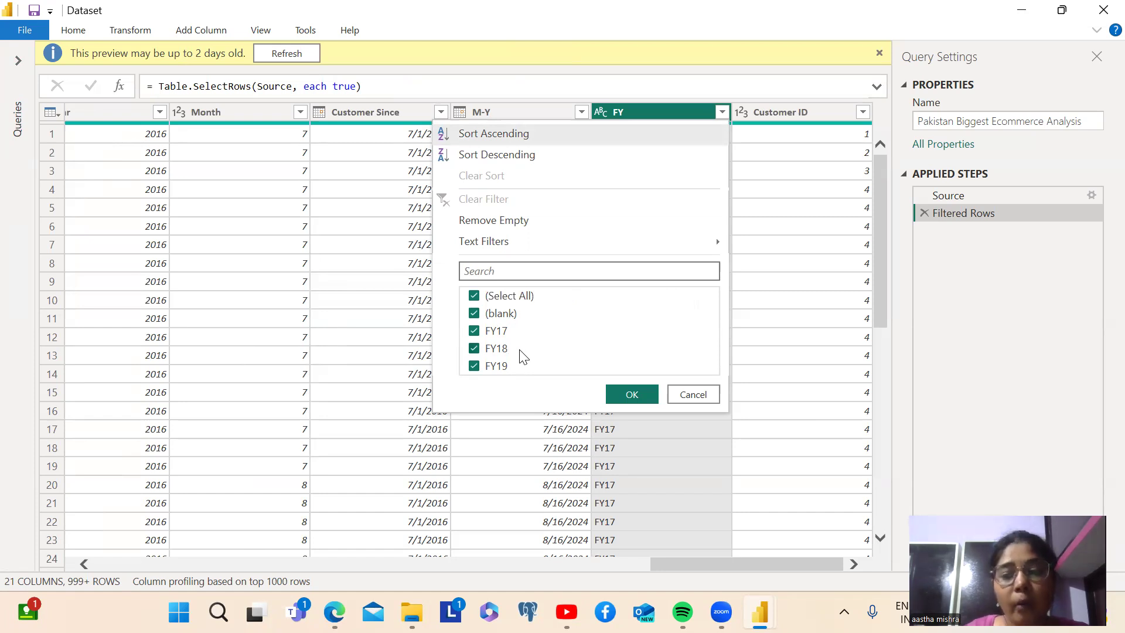
pyautogui.click(686, 466)
pyautogui.moveTo(678, 465)
pyautogui.mouseDown()
pyautogui.moveTo(126, 458)
pyautogui.moveTo(672, 457)
pyautogui.mouseUp()
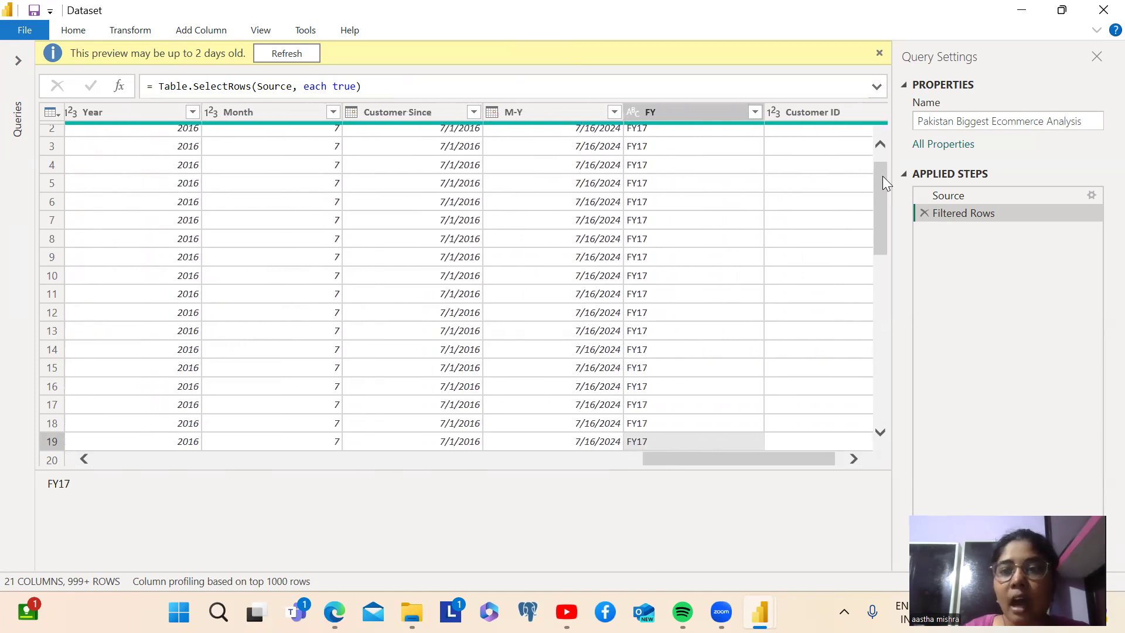
pyautogui.click(883, 144)
# Start a basic Group By on the FY column and review the columns available for grouping, keeping FY
pyautogui.click(688, 110)
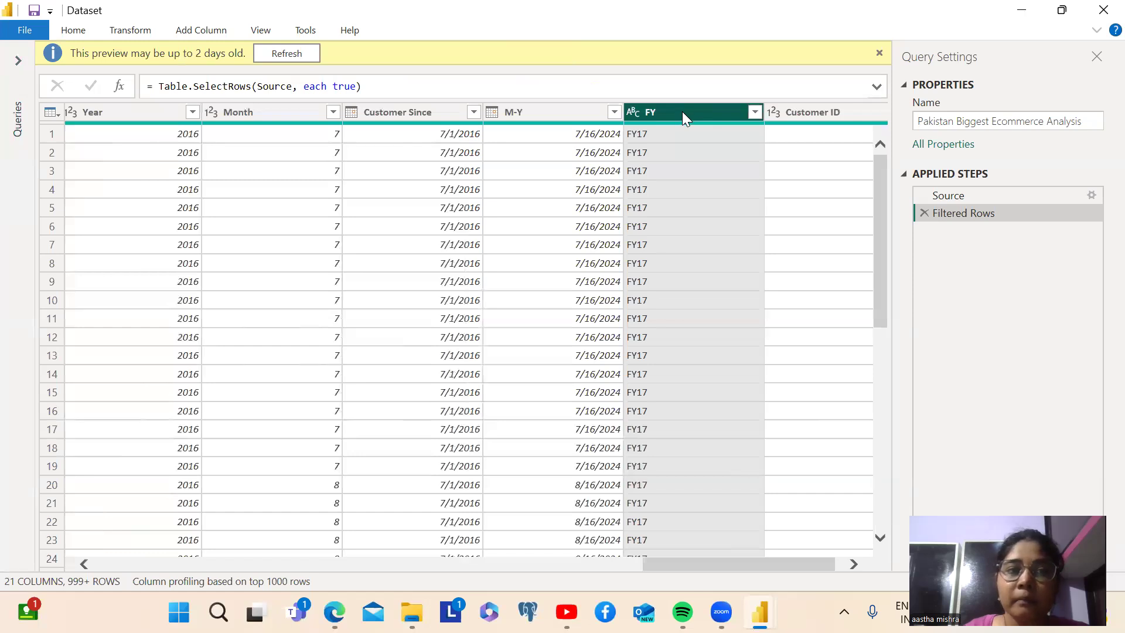
pyautogui.click(71, 30)
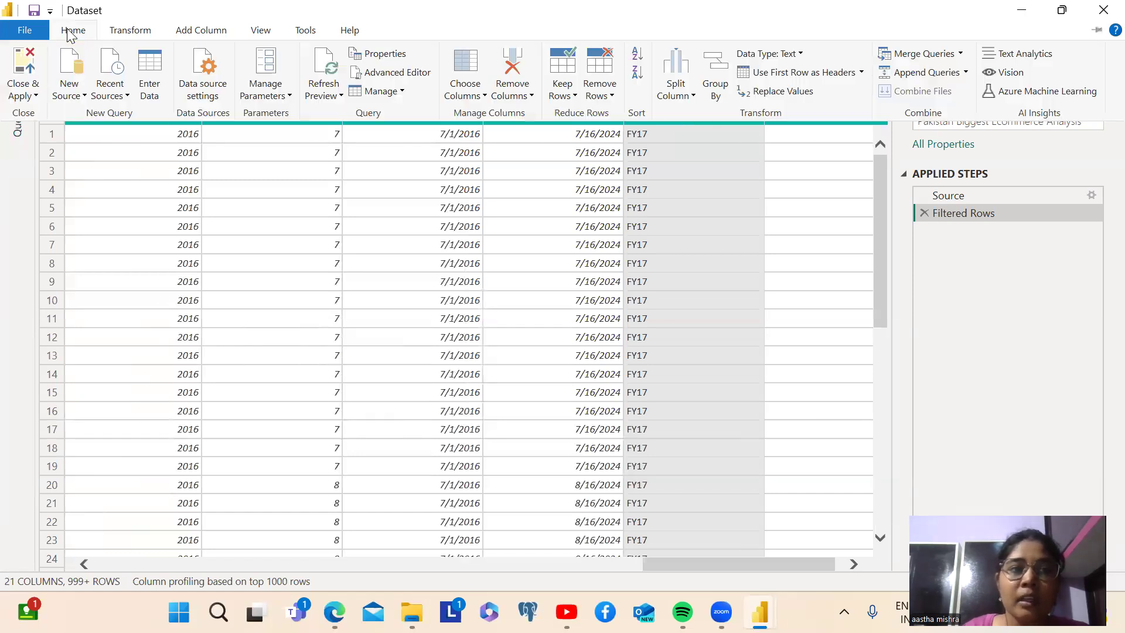
pyautogui.click(130, 30)
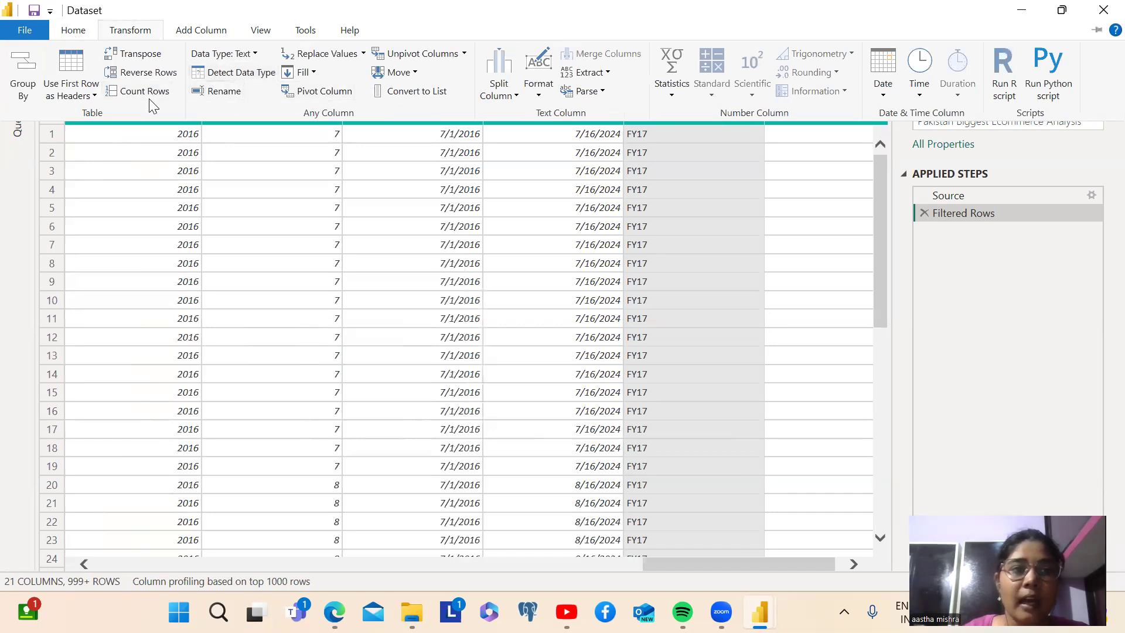
pyautogui.click(24, 78)
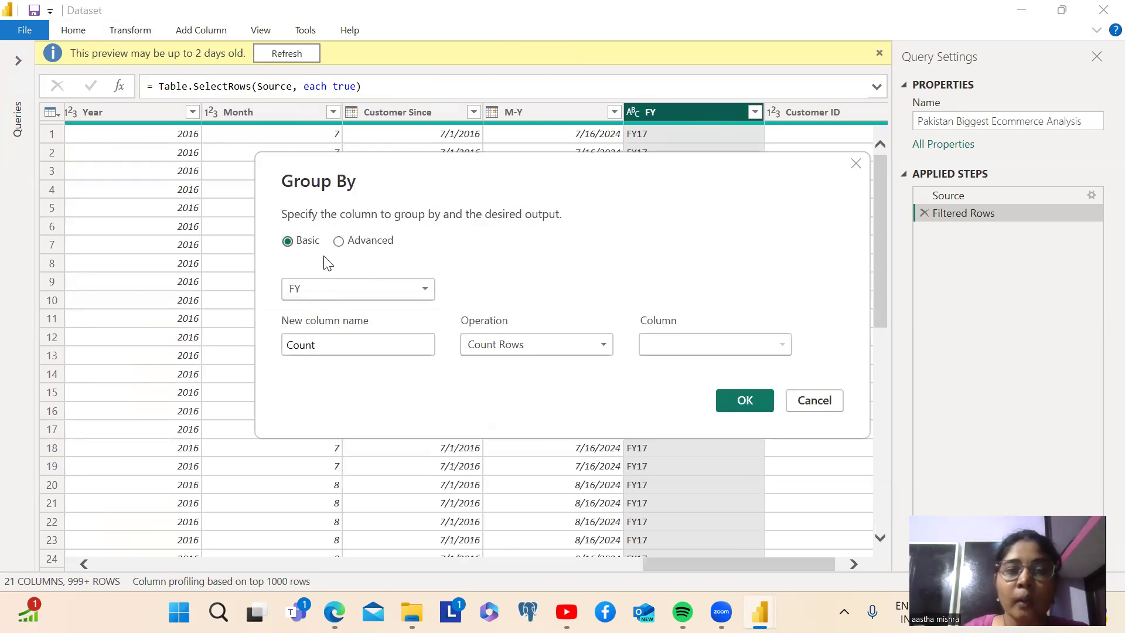
pyautogui.click(311, 285)
pyautogui.click(313, 284)
pyautogui.click(313, 285)
pyautogui.scroll(-1, 362, 531)
pyautogui.scroll(1, 363, 532)
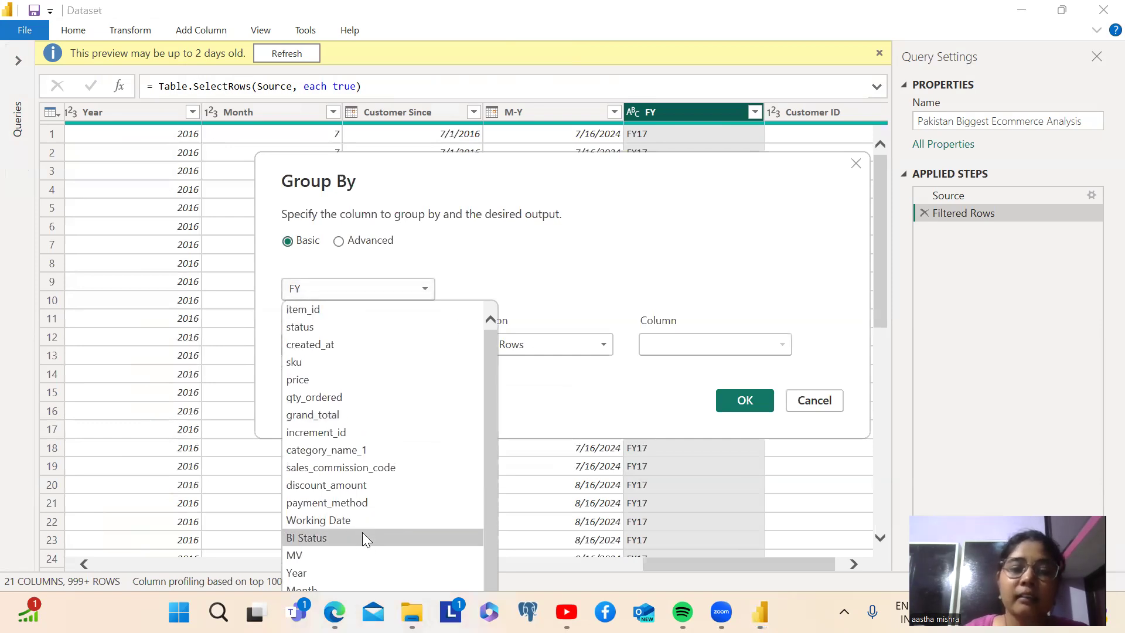
pyautogui.click(358, 288)
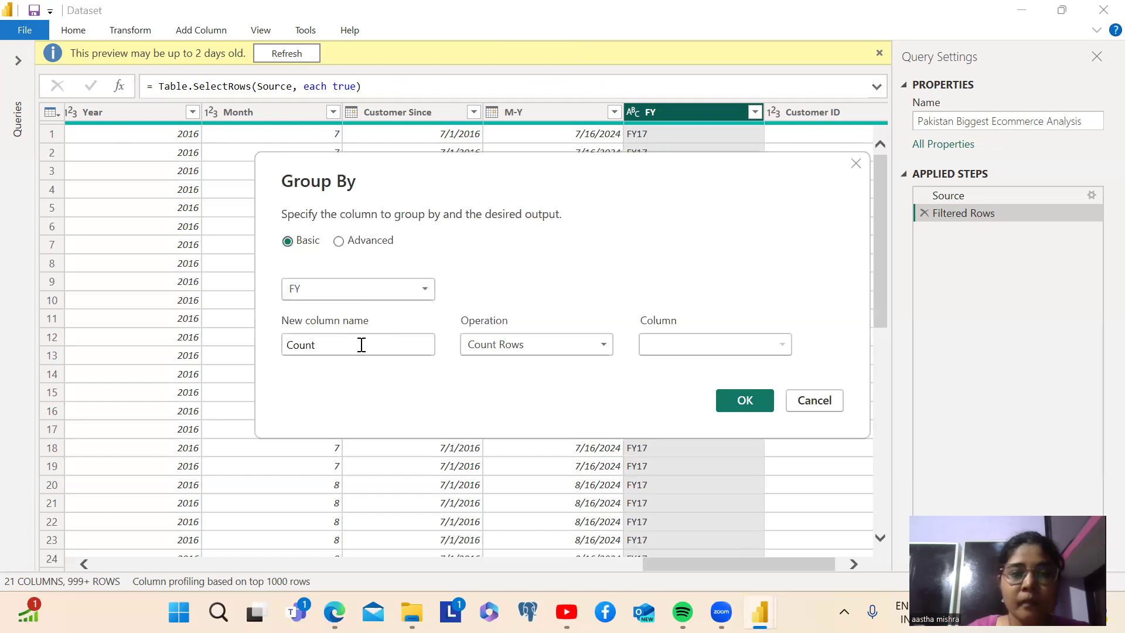
# Name the grouped result column "Group Wise Number of Items Sold" and apply the grouping with the Count Rows operation
pyautogui.doubleClick(426, 348)
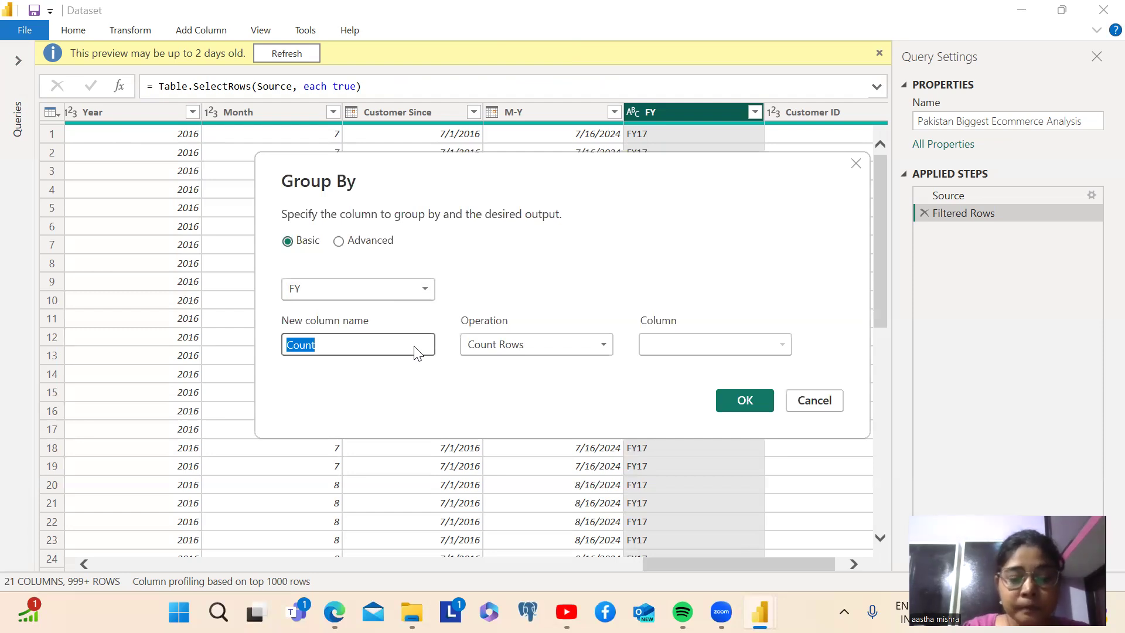
pyautogui.write('Gr')
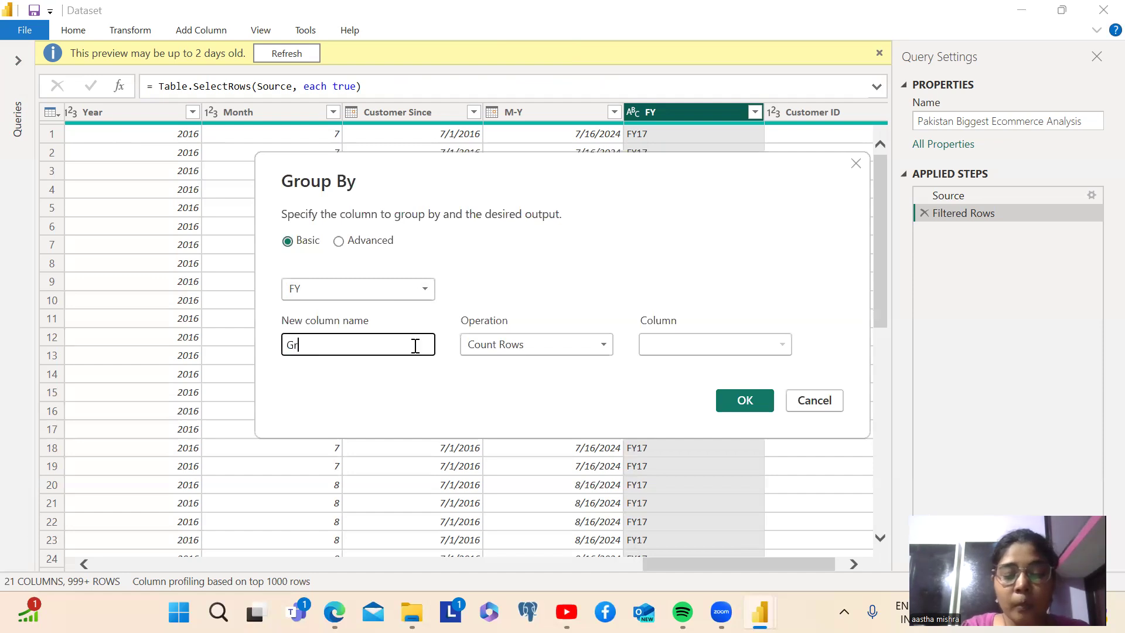
pyautogui.write('oup Wise')
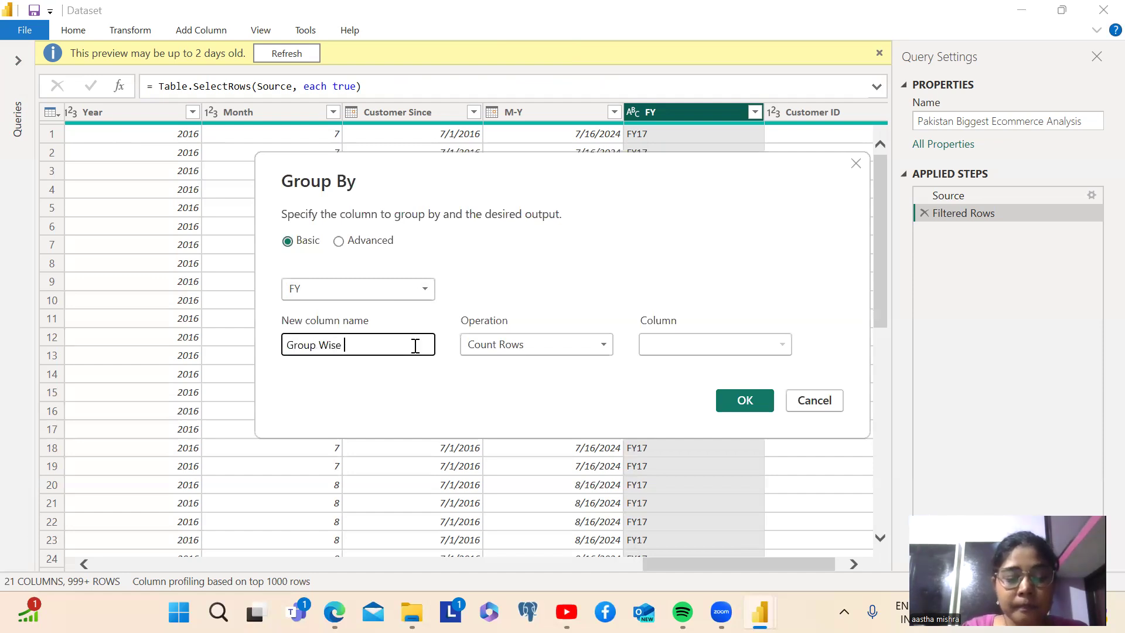
pyautogui.write(' Num')
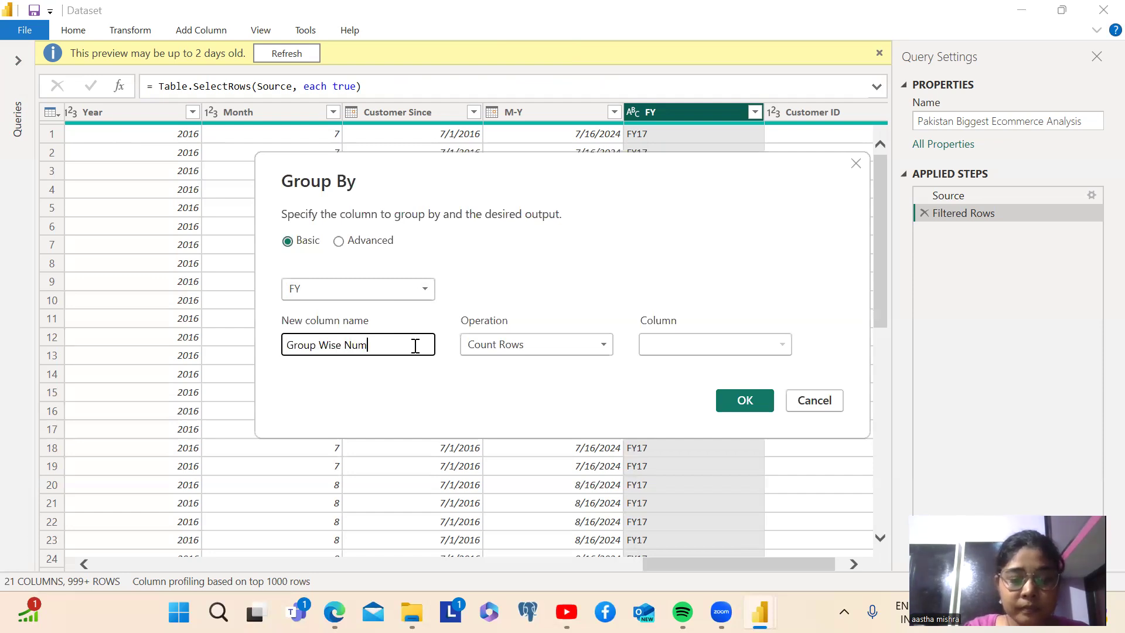
pyautogui.write('ber of')
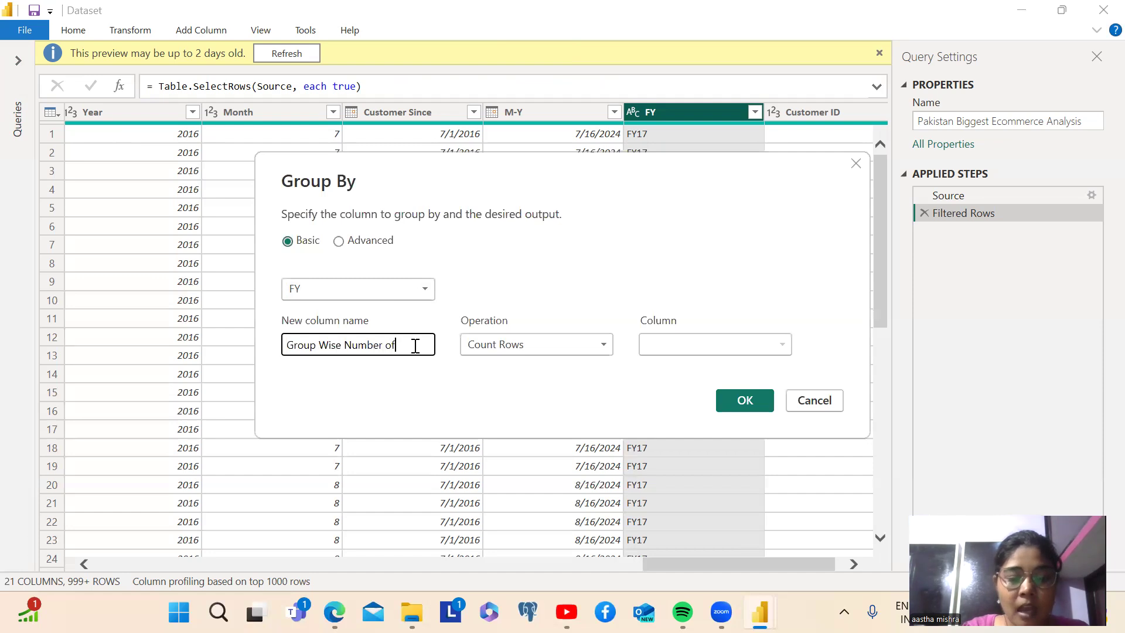
pyautogui.write(' Items Sold')
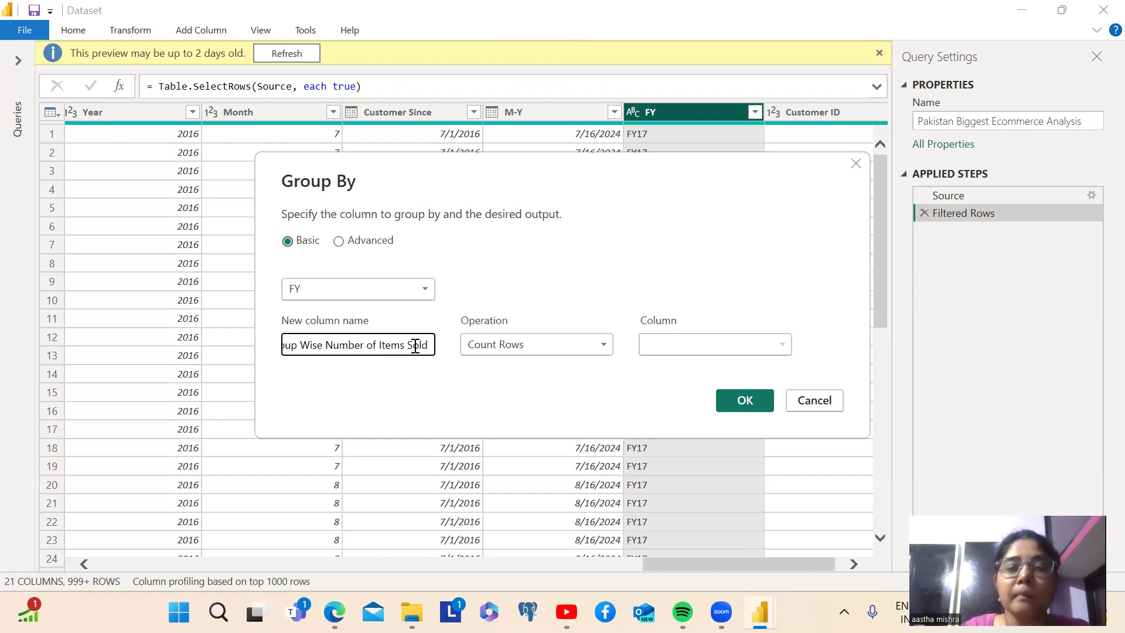
pyautogui.click(746, 402)
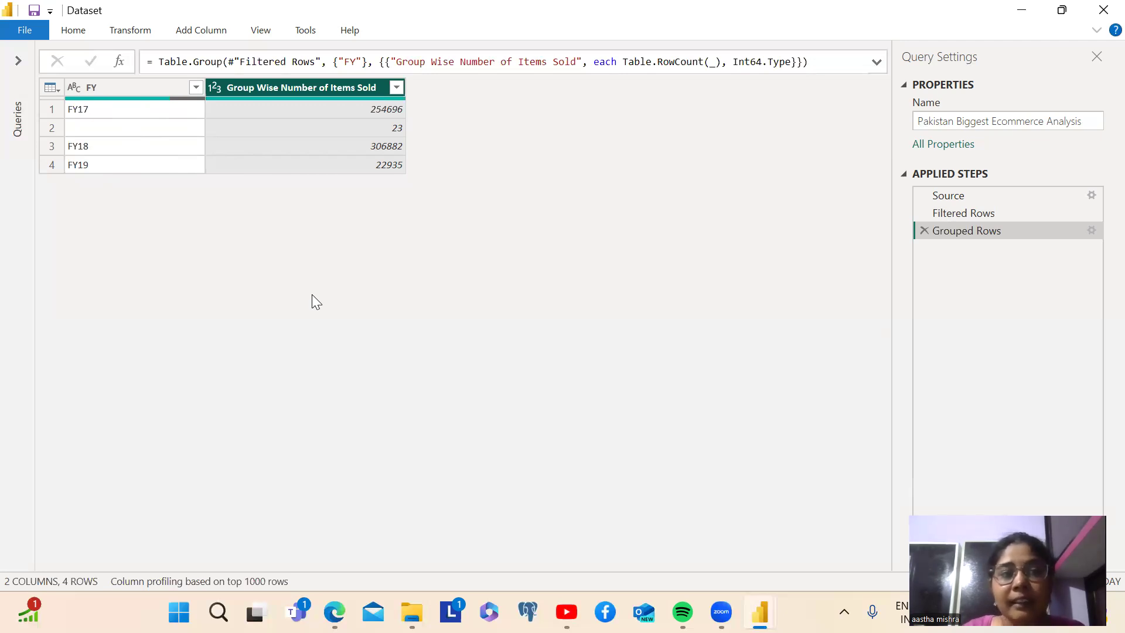
# Delete the Grouped Rows step from the Pakistan Biggest Ecommerce Analysis query
pyautogui.click(61, 91)
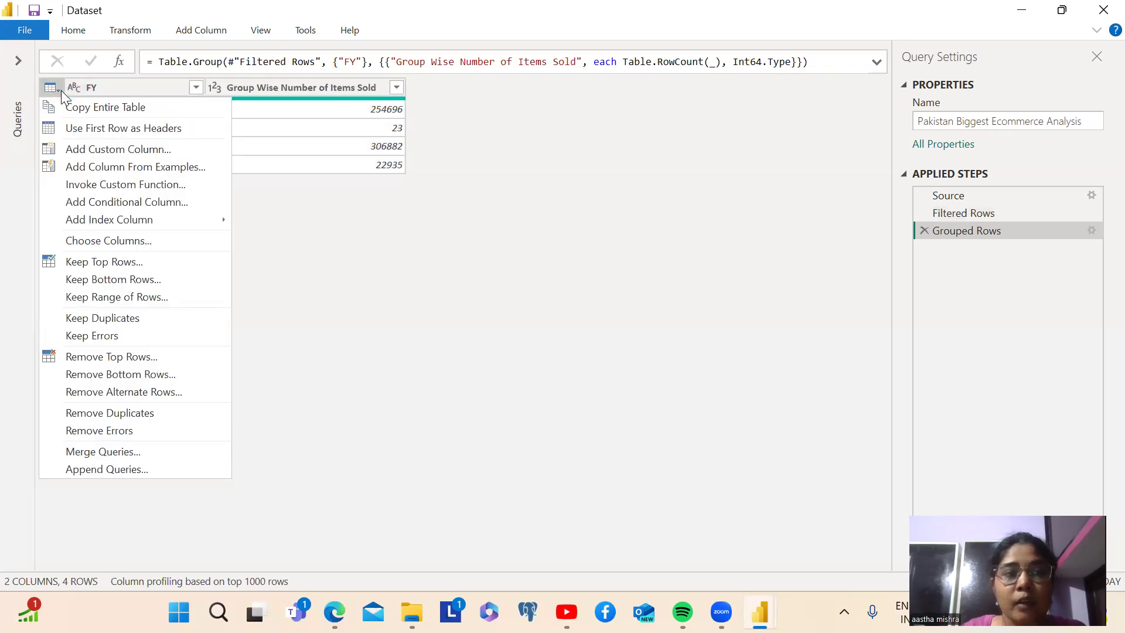
pyautogui.click(396, 283)
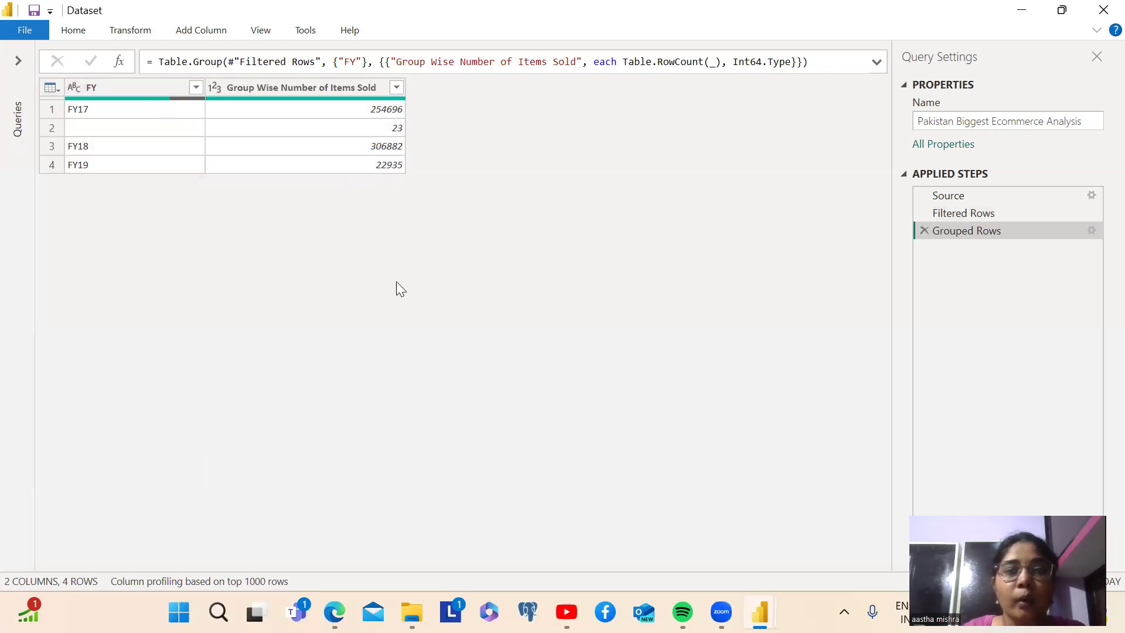
pyautogui.click(925, 231)
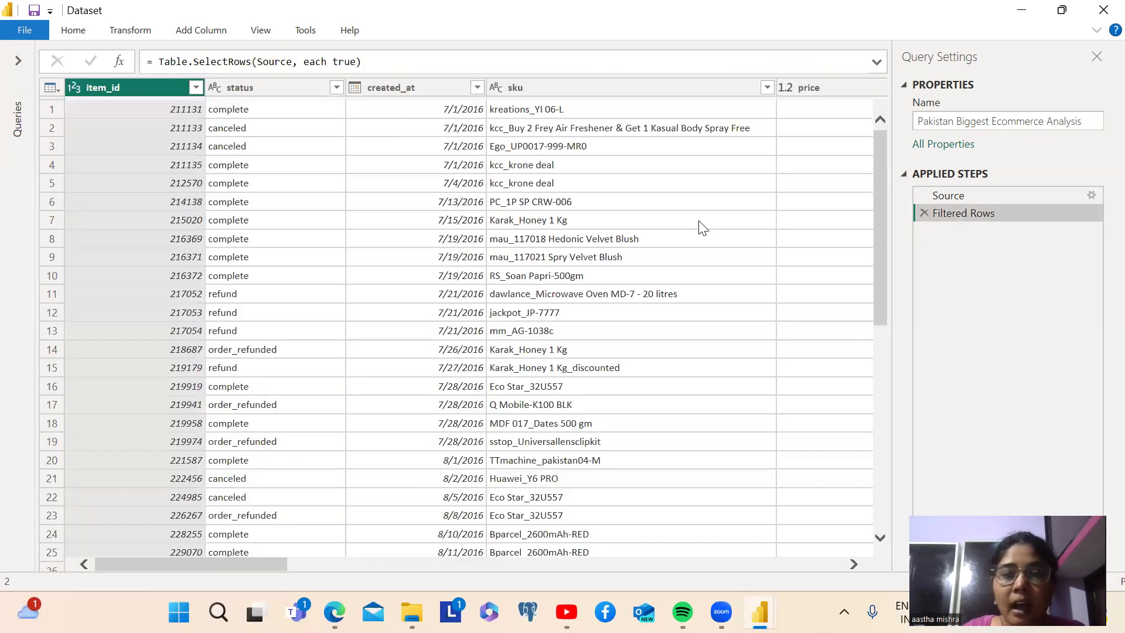
pyautogui.moveTo(251, 566); pyautogui.dragTo(727, 567)
pyautogui.hscroll(-10, 411, 512)
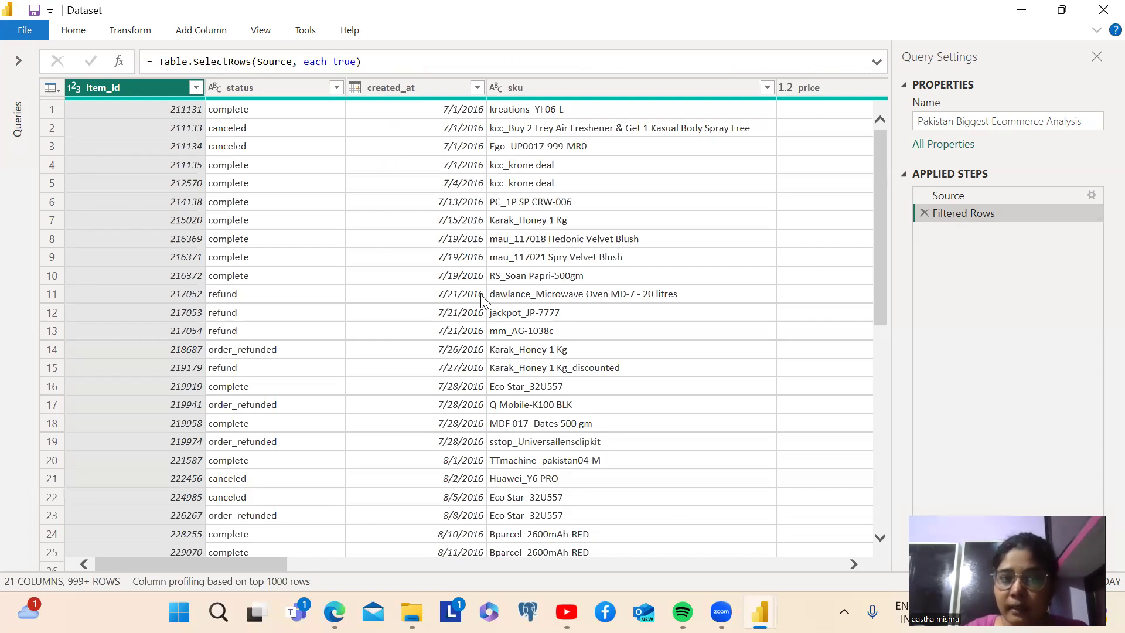
# Show the list of queries again, open the Customer query and look through its columns and rows
pyautogui.click(20, 61)
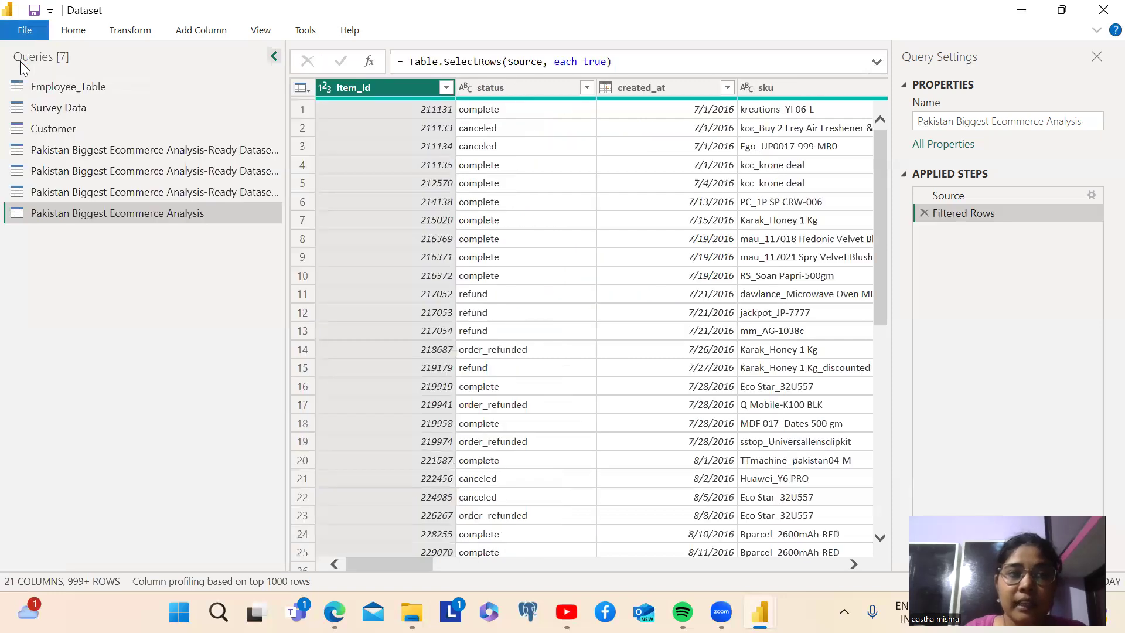
pyautogui.click(56, 131)
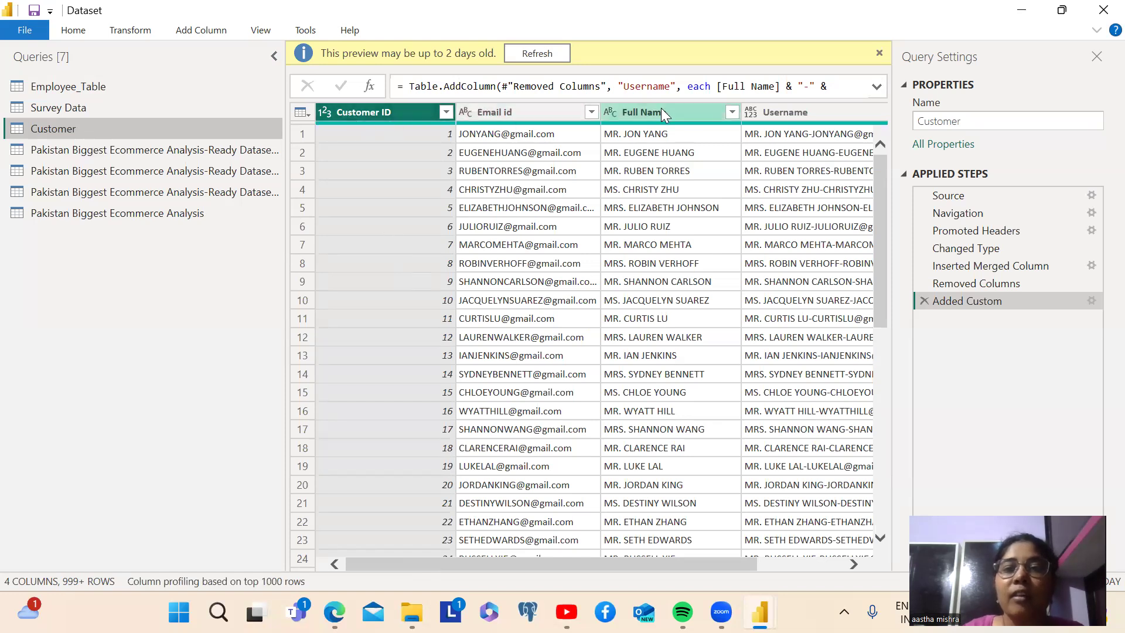
pyautogui.moveTo(509, 563); pyautogui.dragTo(426, 521)
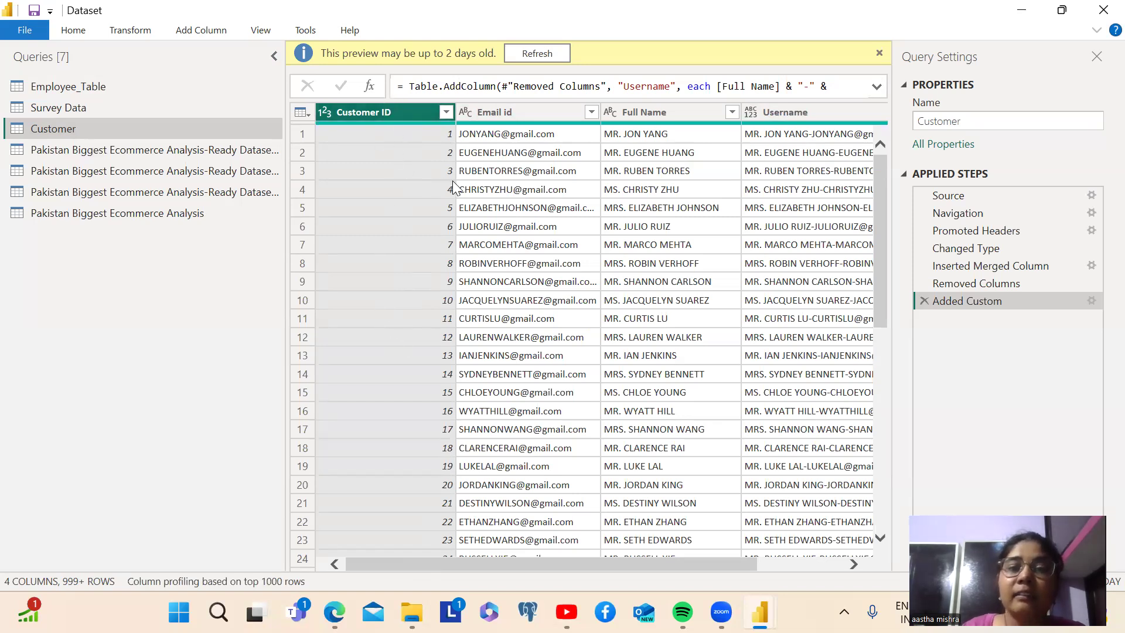
pyautogui.scroll(-4, 879, 231)
pyautogui.moveTo(867, 433); pyautogui.dragTo(879, 125)
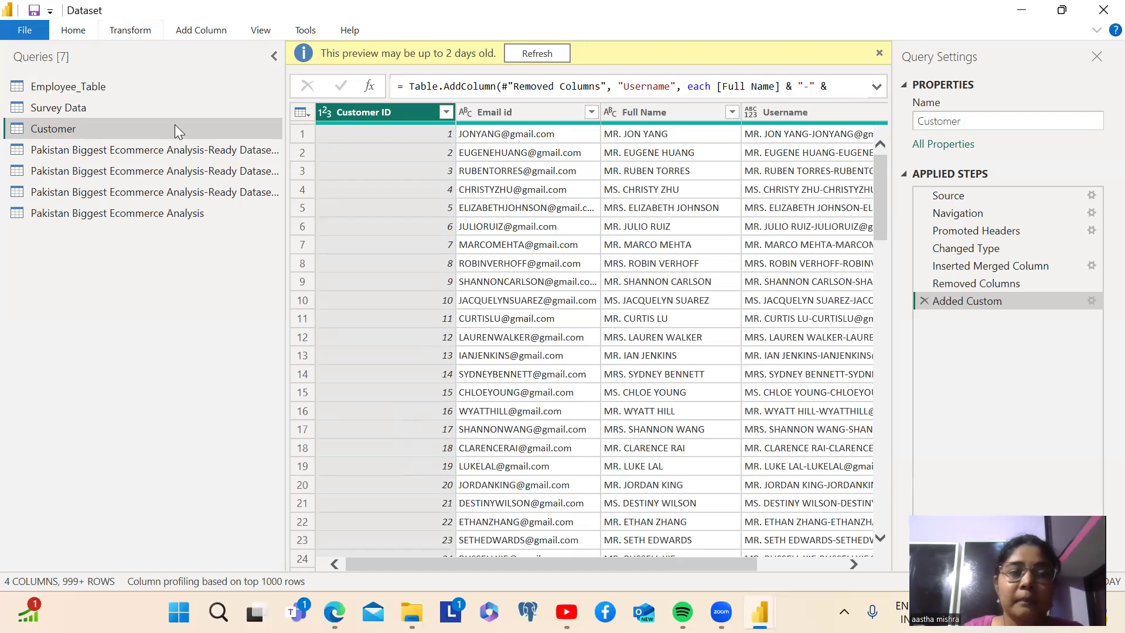
# Transpose the Customer table so its rows become columns, and look across the resulting columns
pyautogui.hotkey('alt', 't')
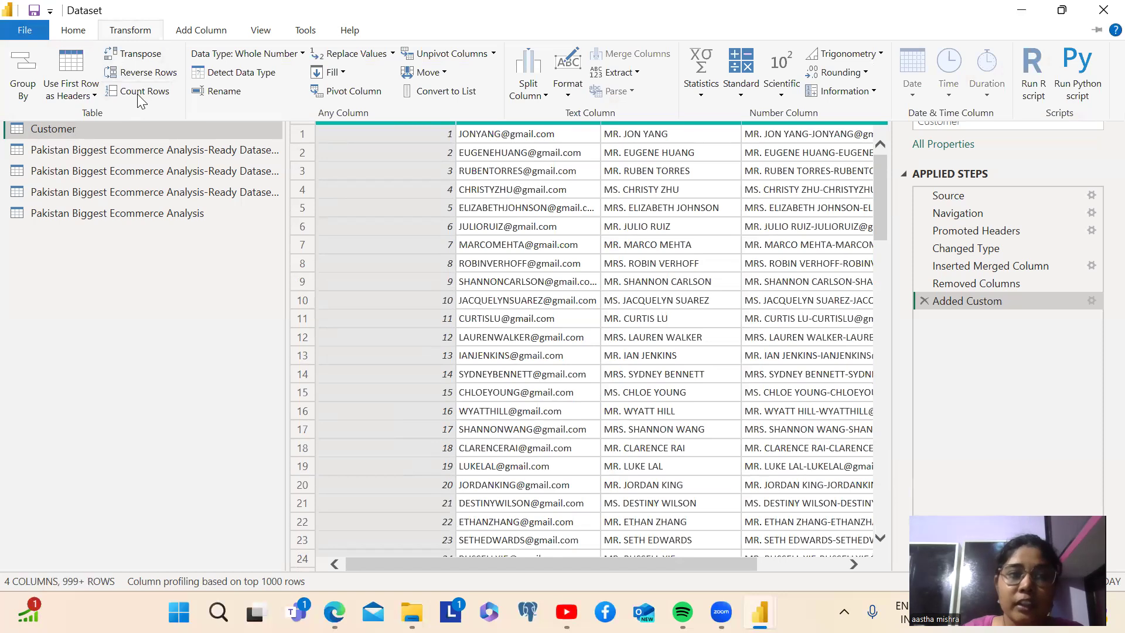
pyautogui.click(141, 57)
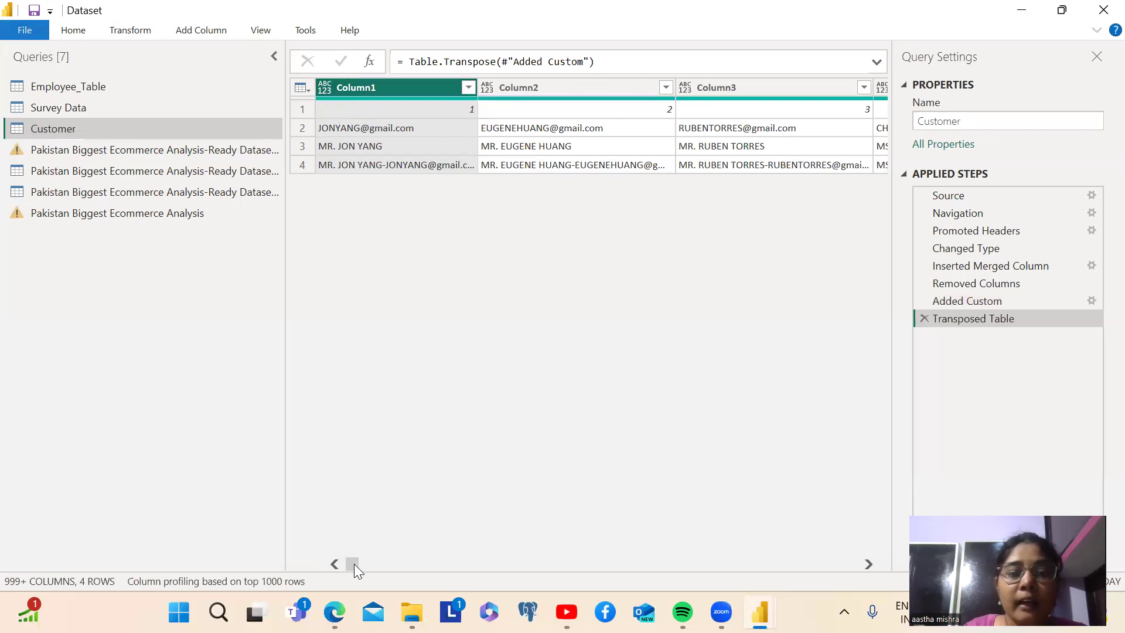
pyautogui.moveTo(359, 566); pyautogui.dragTo(282, 507)
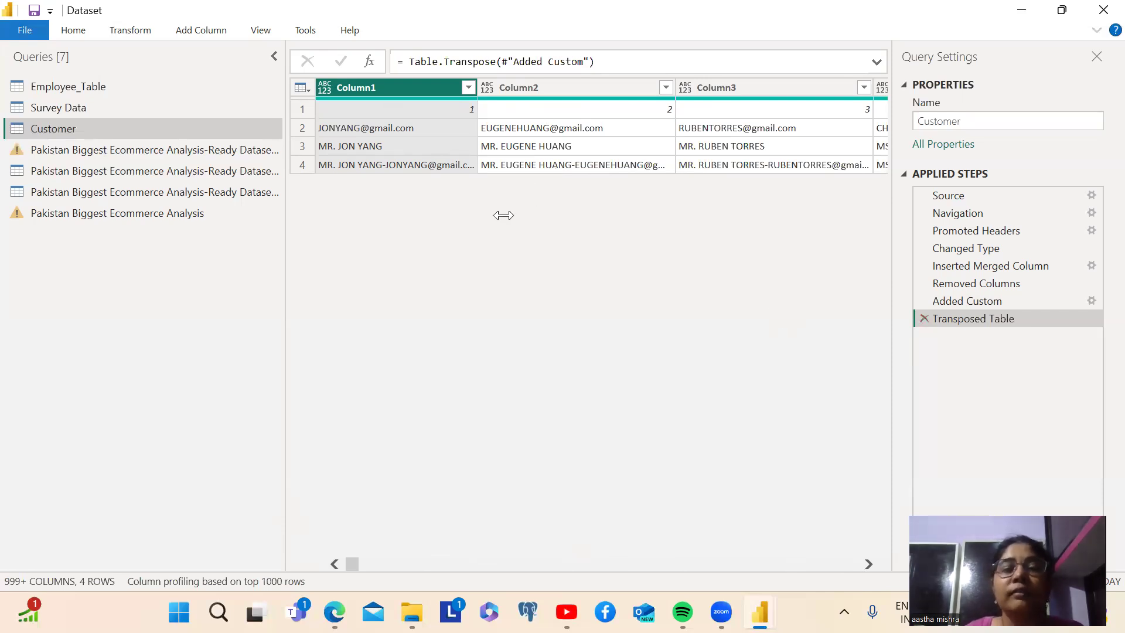
# Remove the Transposed Table step from the Customer query
pyautogui.click(923, 318)
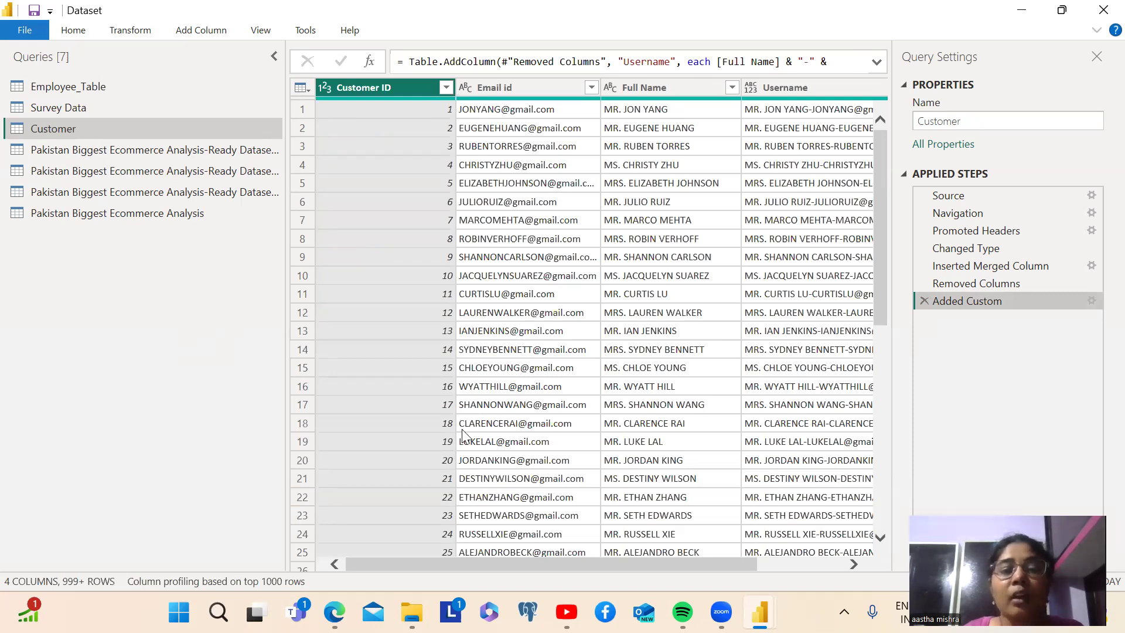
pyautogui.moveTo(881, 293); pyautogui.dragTo(886, 222)
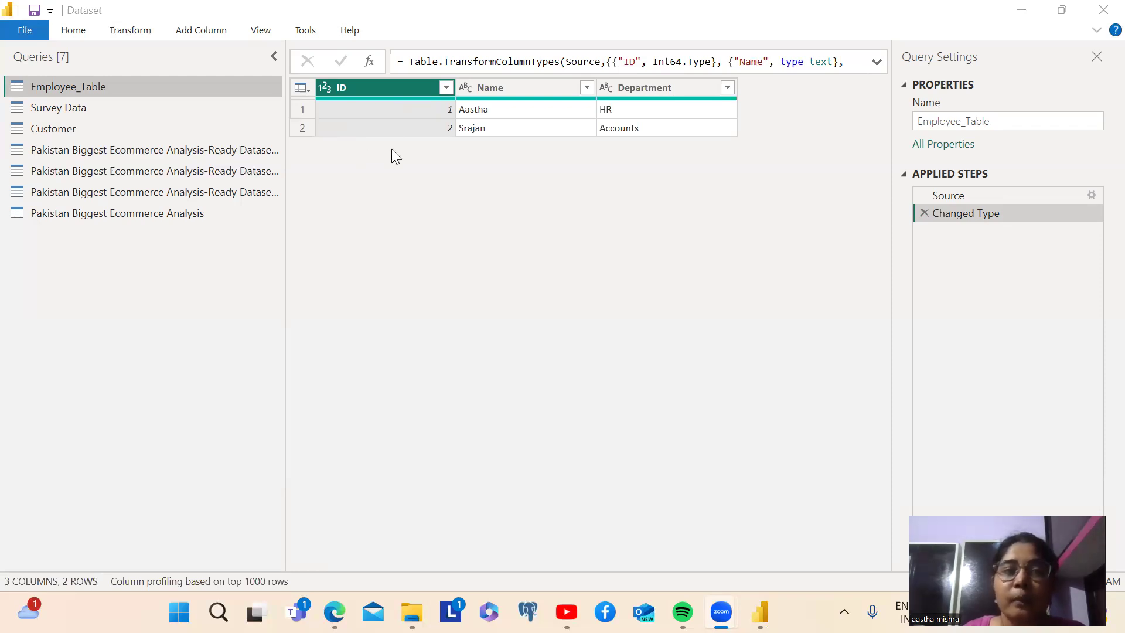
# Reverse the row order of the Employee_Table query
pyautogui.click(130, 31)
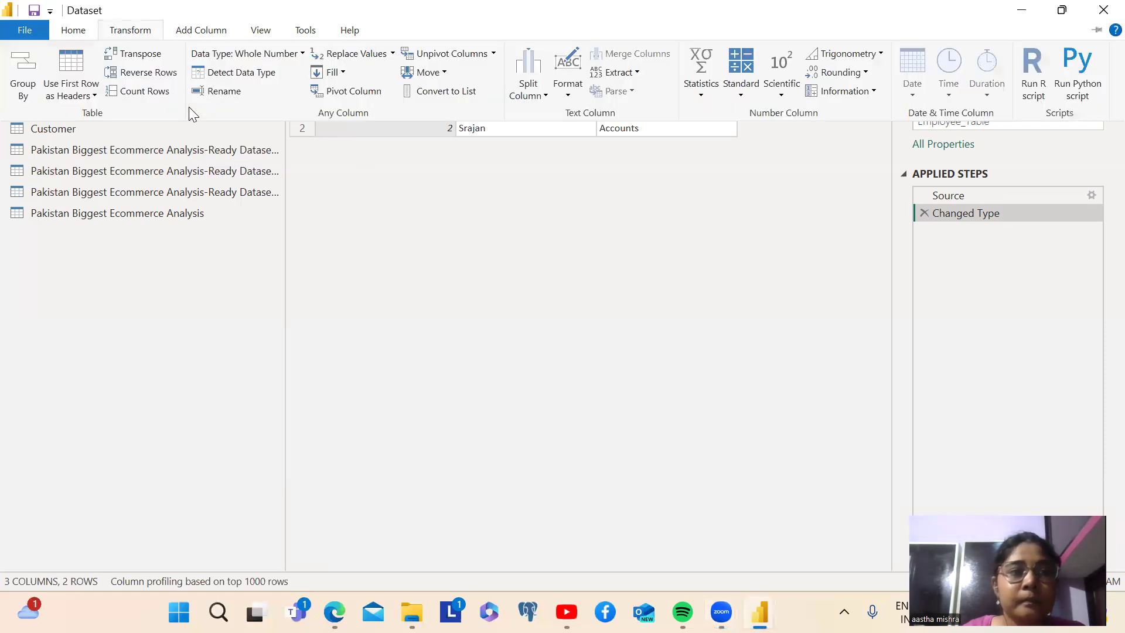
pyautogui.click(143, 72)
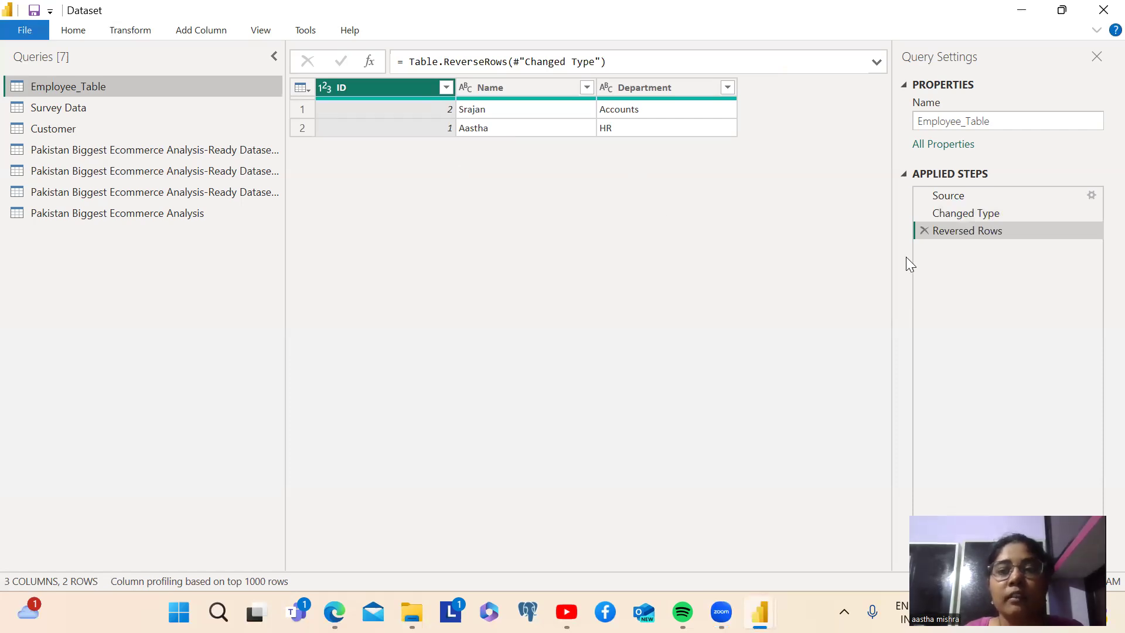
# Remove the Reversed Rows step from the Employee_Table query
pyautogui.click(924, 230)
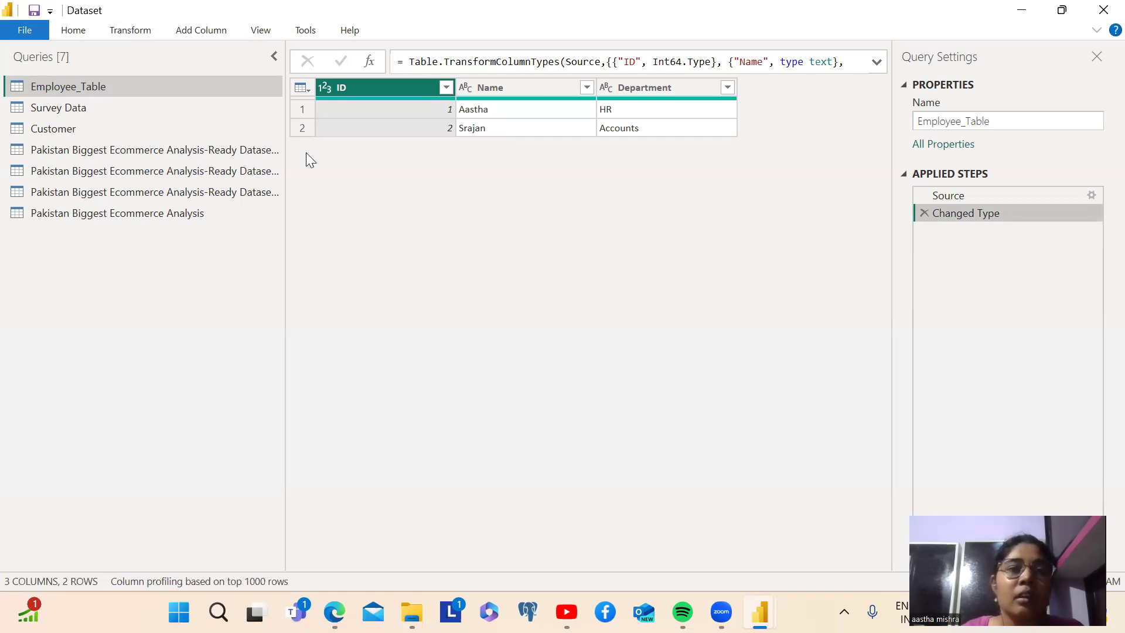
# Open the Customer query and look down through its rows to see how far the table extends
pyautogui.click(42, 130)
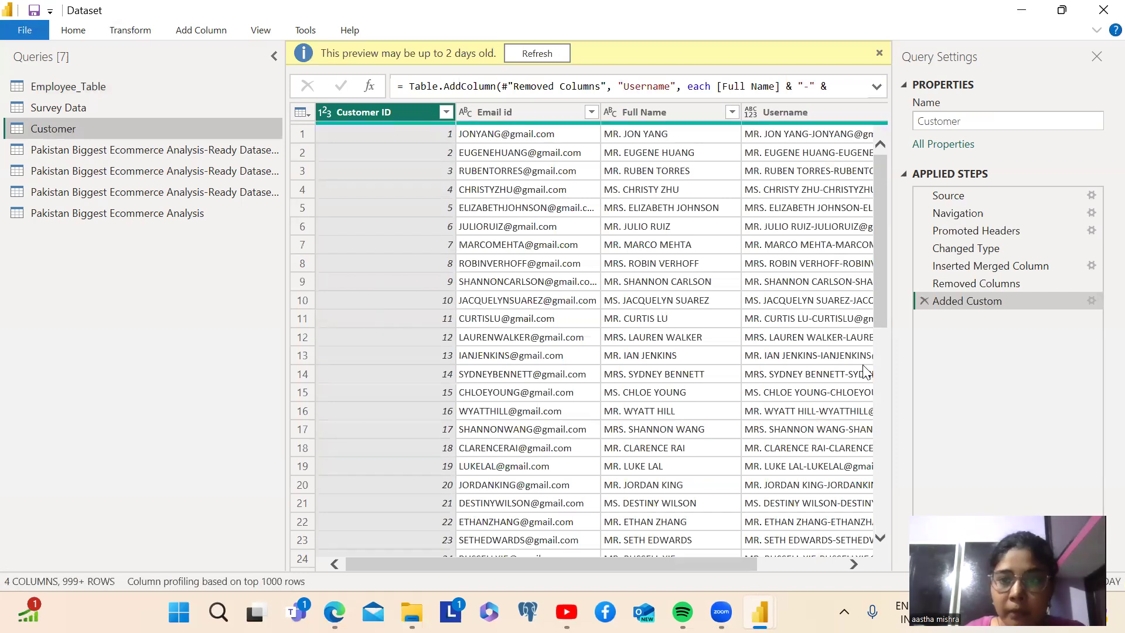
pyautogui.moveTo(883, 278); pyautogui.dragTo(876, 552)
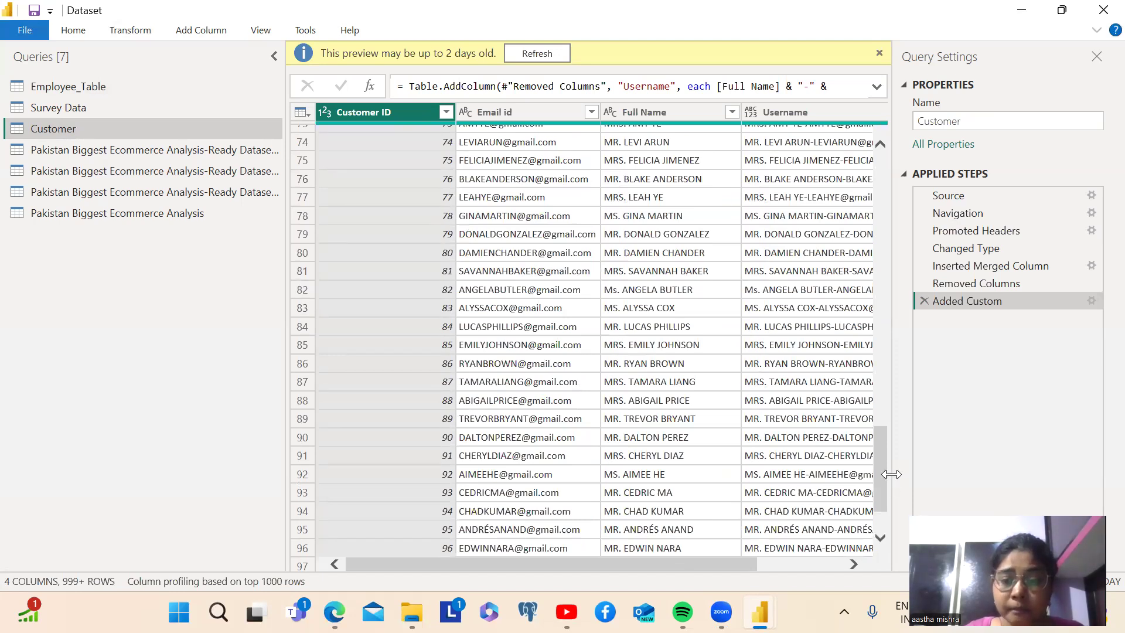
pyautogui.moveTo(883, 478); pyautogui.dragTo(871, 537)
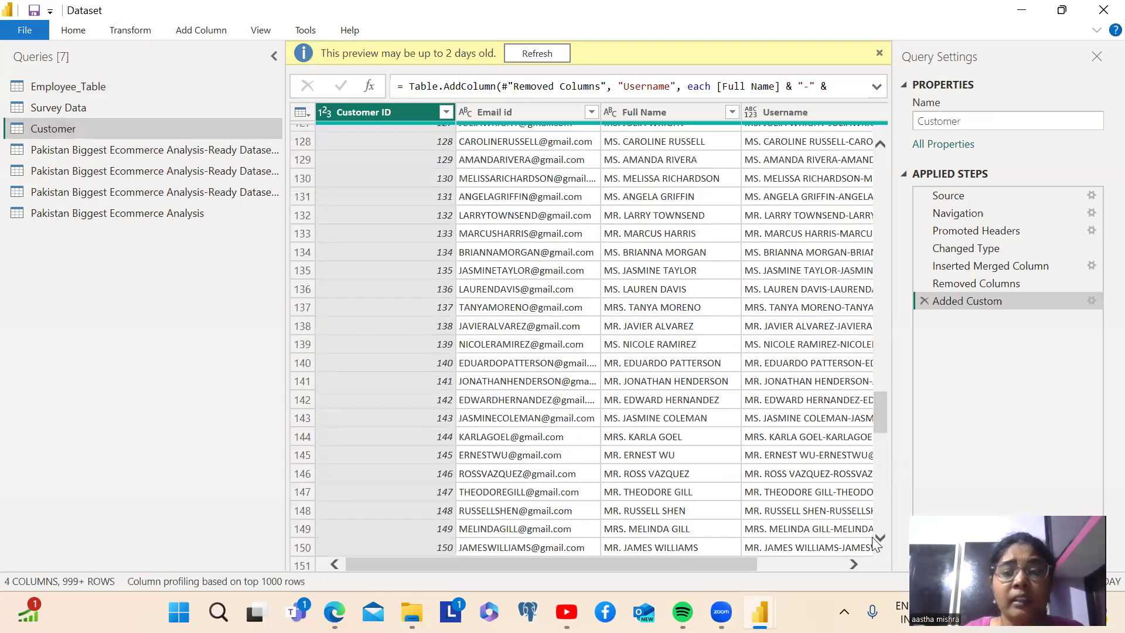
pyautogui.moveTo(884, 424); pyautogui.dragTo(886, 559)
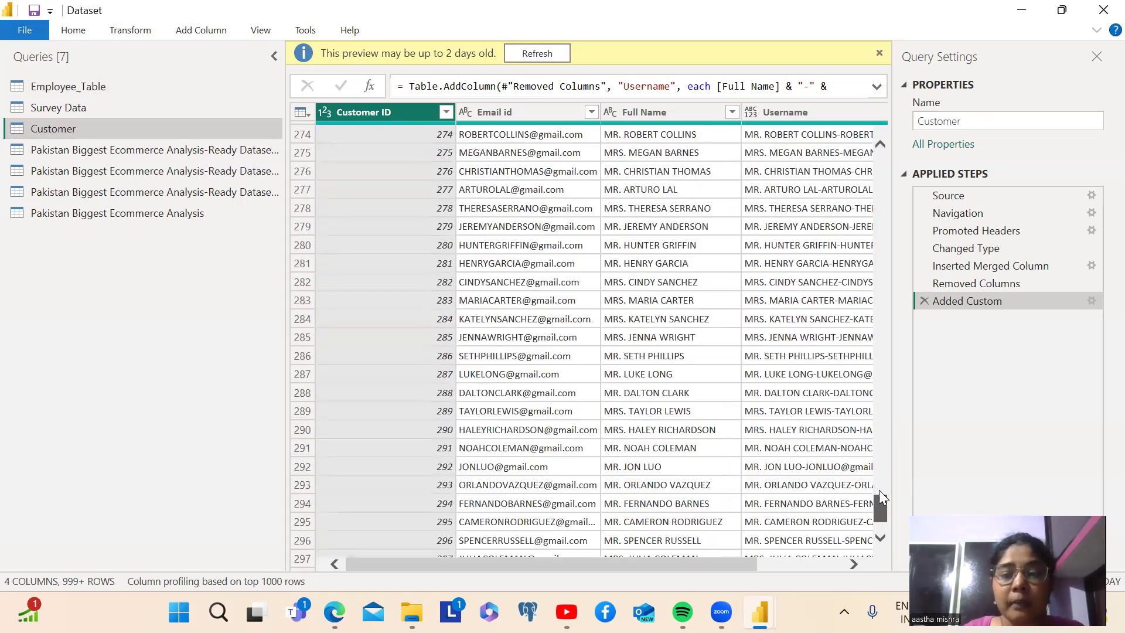
pyautogui.moveTo(882, 464); pyautogui.dragTo(876, 537)
pyautogui.scroll(-20, 816, 419)
pyautogui.scroll(-20, 817, 424)
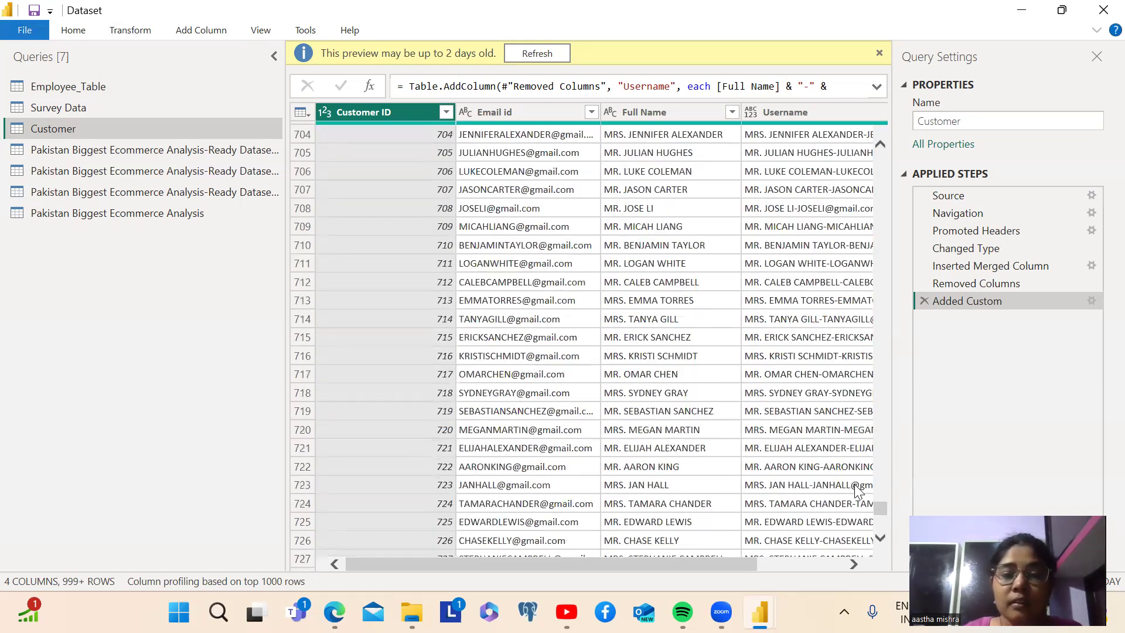
pyautogui.moveTo(876, 506); pyautogui.dragTo(884, 549)
pyautogui.moveTo(877, 497); pyautogui.dragTo(879, 569)
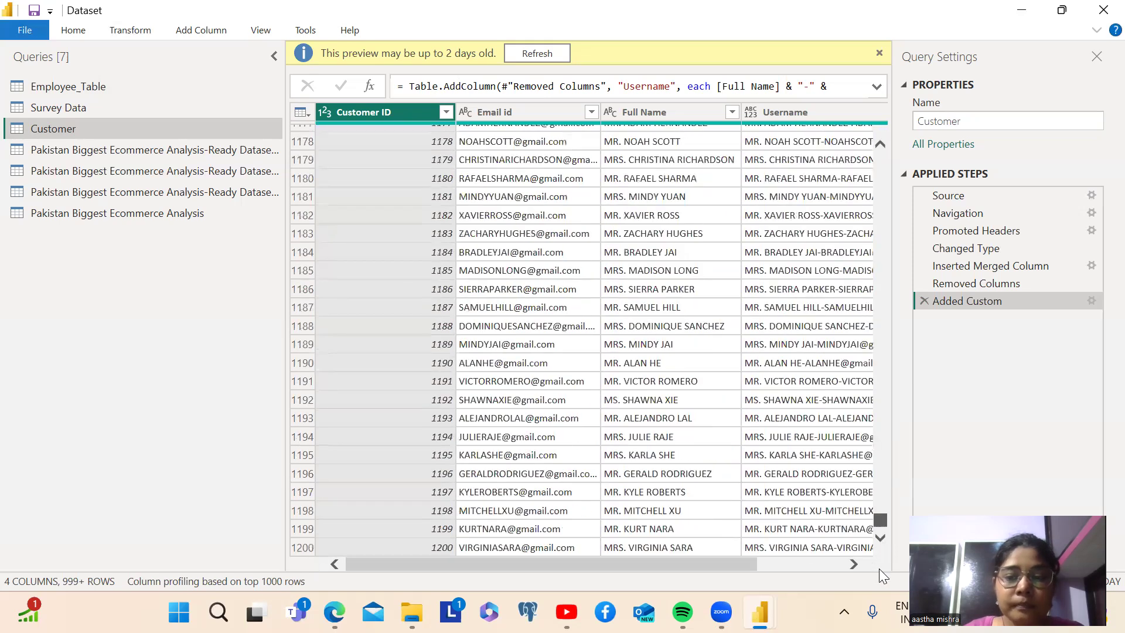
pyautogui.moveTo(880, 507); pyautogui.dragTo(880, 506)
pyautogui.moveTo(878, 544); pyautogui.dragTo(878, 546)
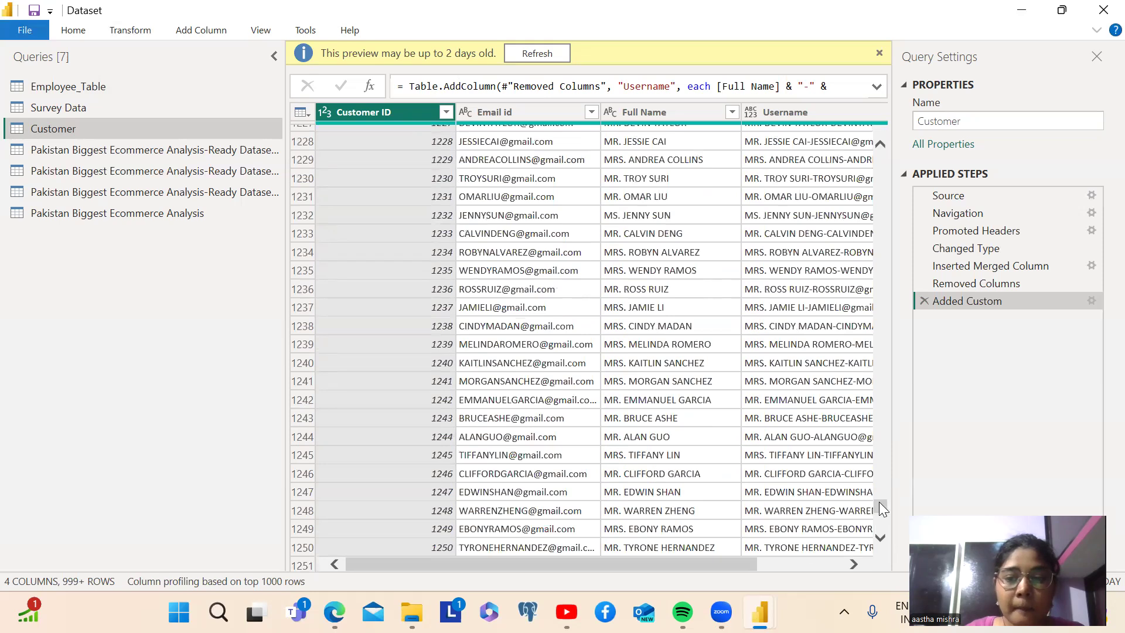
pyautogui.moveTo(878, 504); pyautogui.dragTo(878, 548)
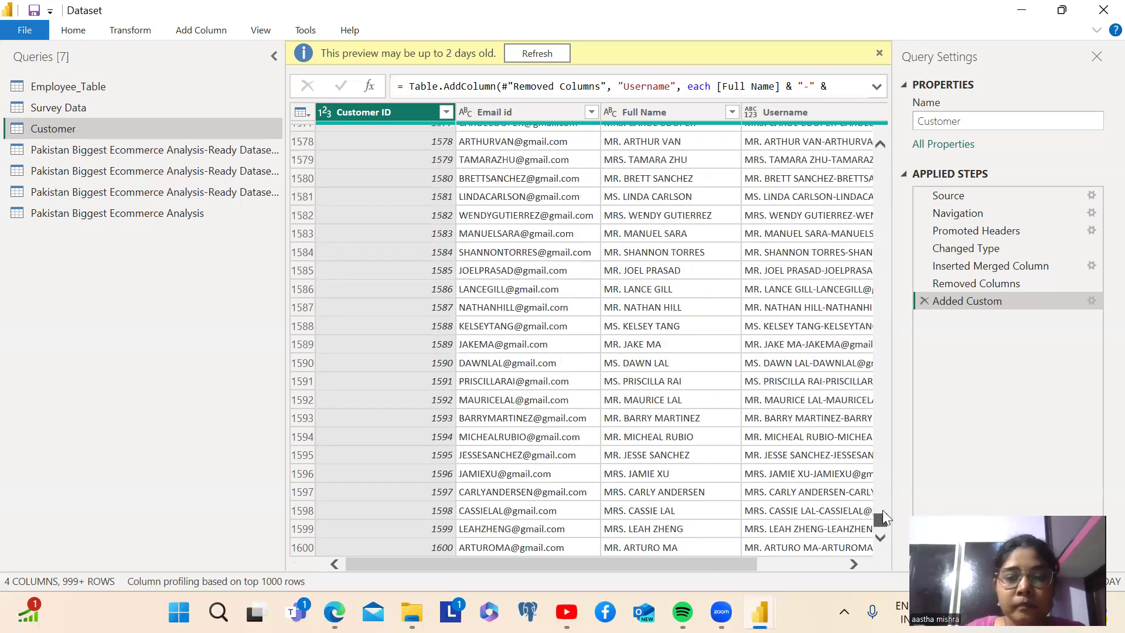
pyautogui.moveTo(883, 504); pyautogui.dragTo(883, 544)
pyautogui.scroll(-20, 774, 419)
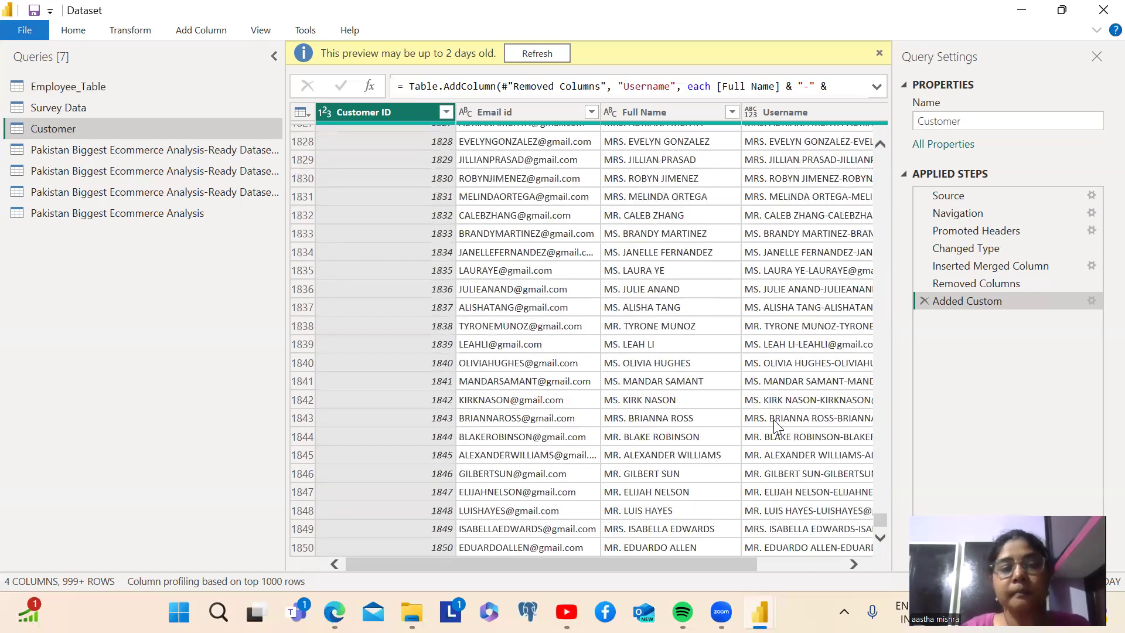
pyautogui.scroll(-20, 774, 419)
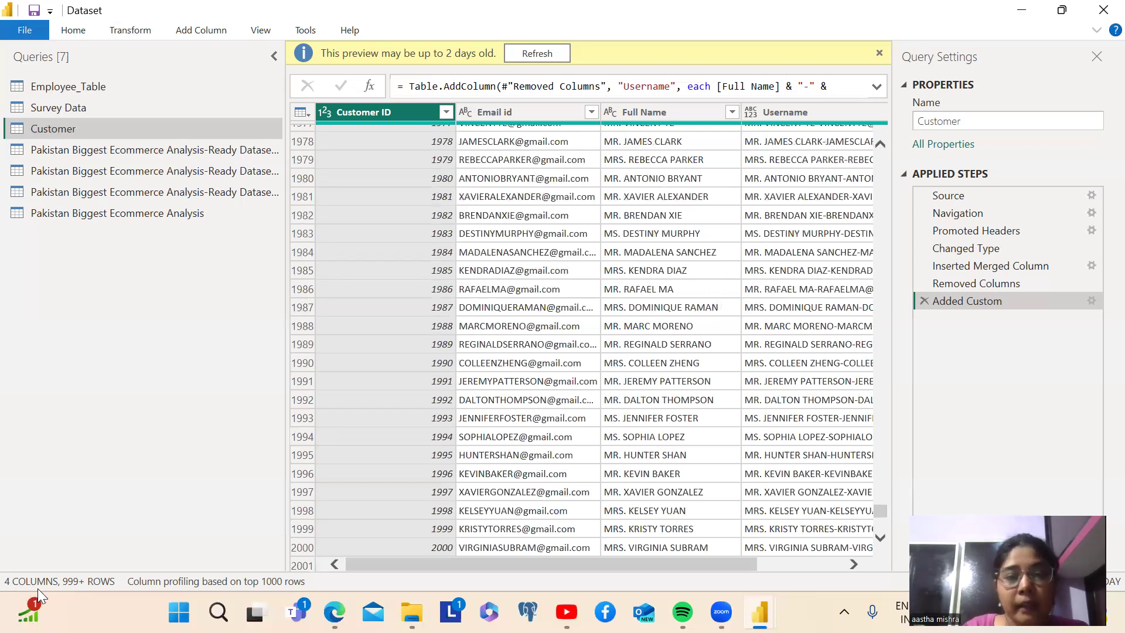
pyautogui.moveTo(363, 568); pyautogui.dragTo(312, 579)
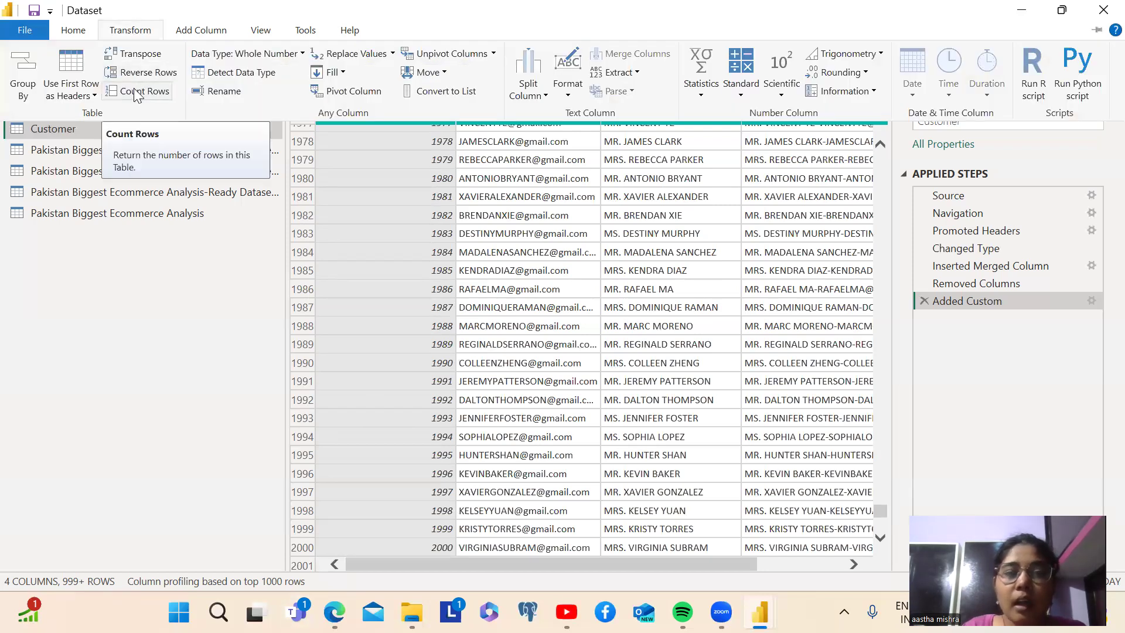
# Count the rows of the Customer table and select the resulting number
pyautogui.click(133, 92)
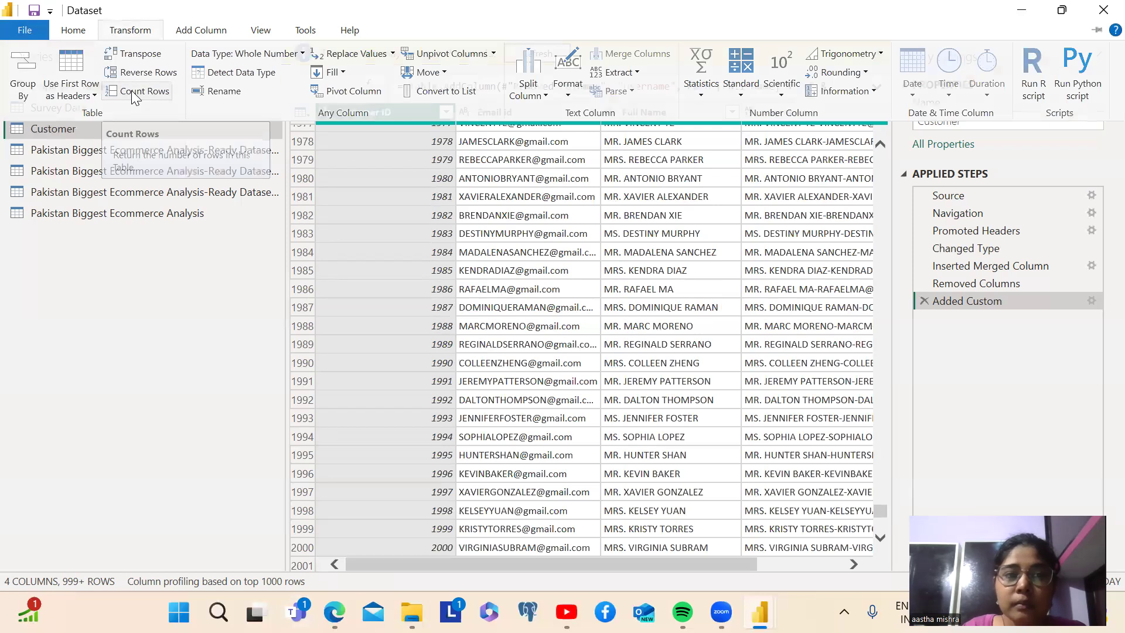
pyautogui.doubleClick(306, 115)
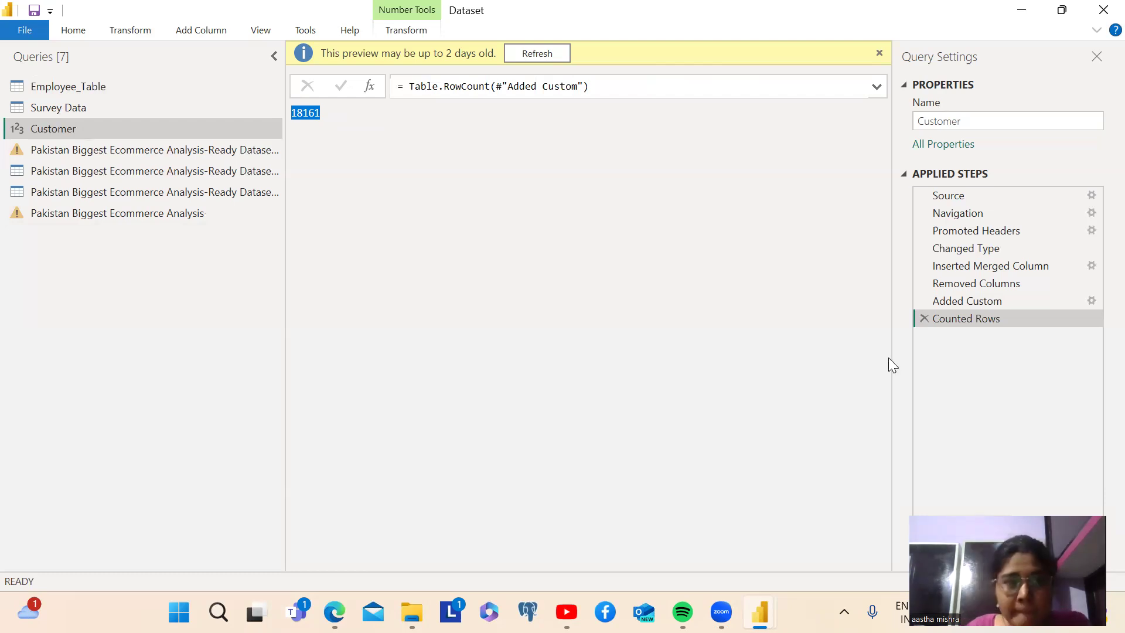
# Remove the Counted Rows step from the Customer query to bring back its full table
pyautogui.click(924, 317)
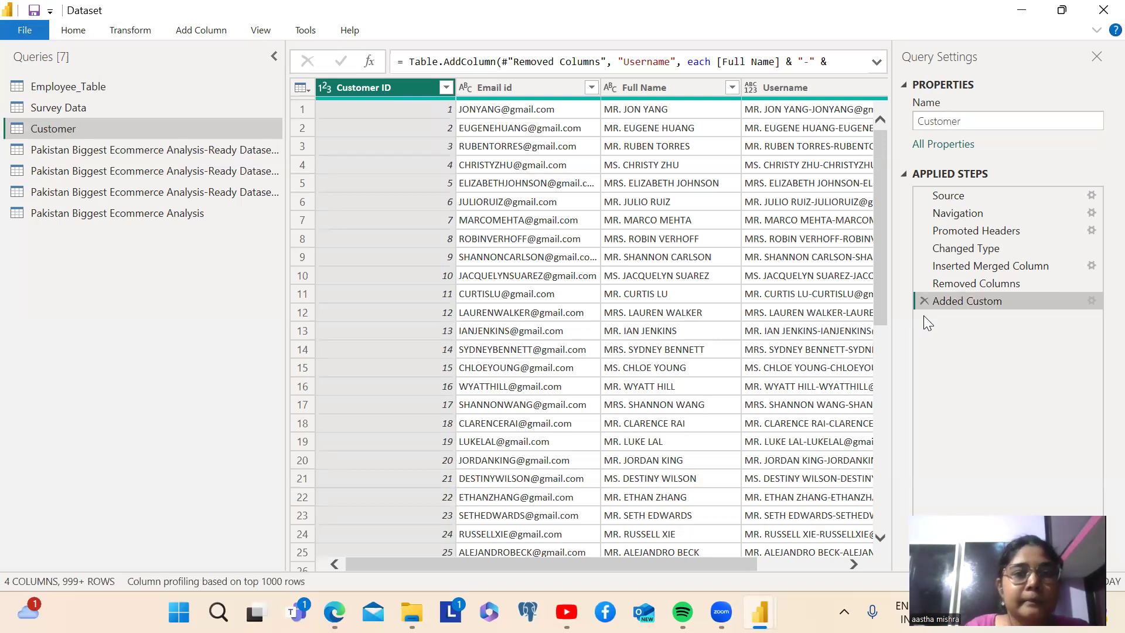
pyautogui.moveTo(362, 561); pyautogui.dragTo(383, 537)
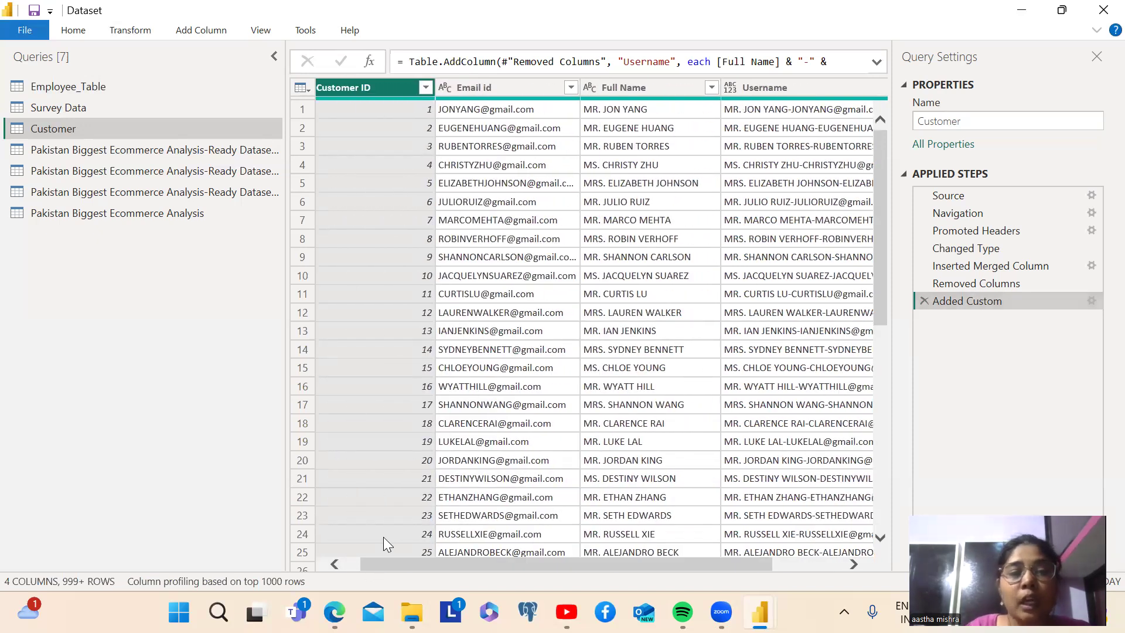